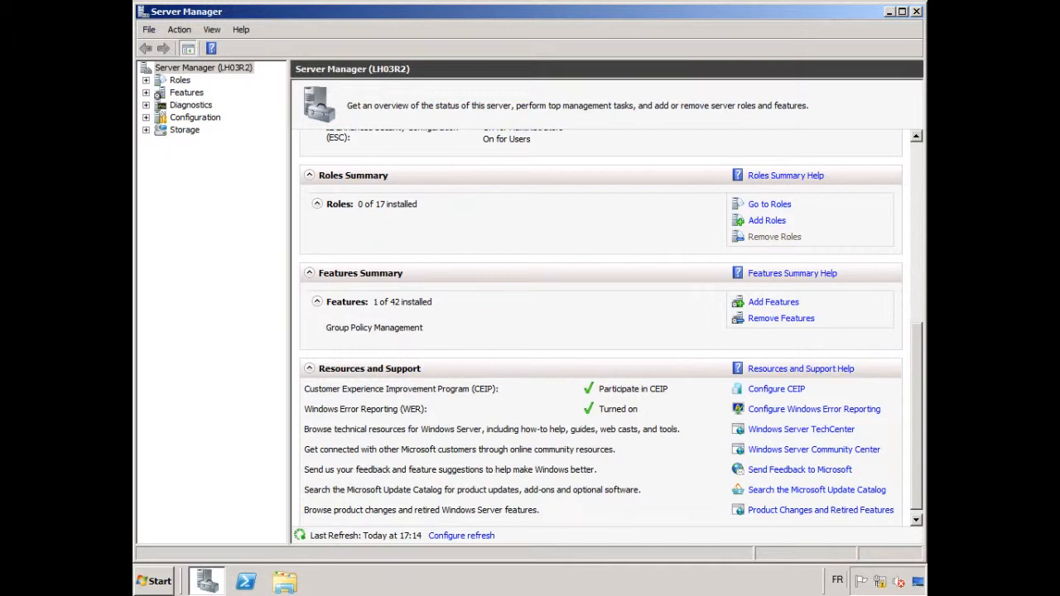
Install the DirectAccess Management Console feature on the server and close the wizard once the installation is done
{"action": "left_click", "coordinate": [773, 302]}
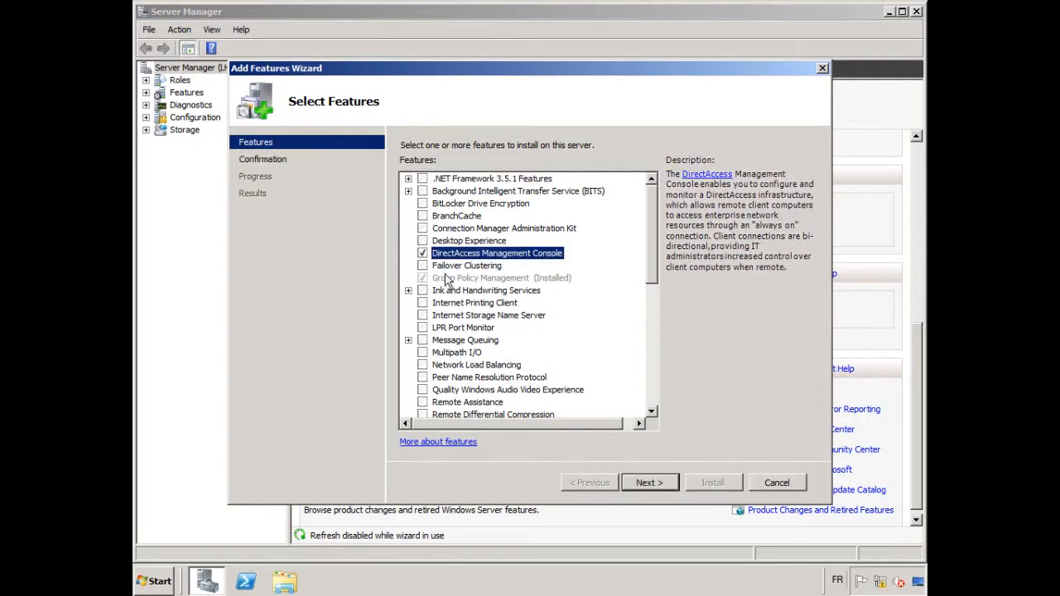
{"action": "left_click", "coordinate": [650, 482]}
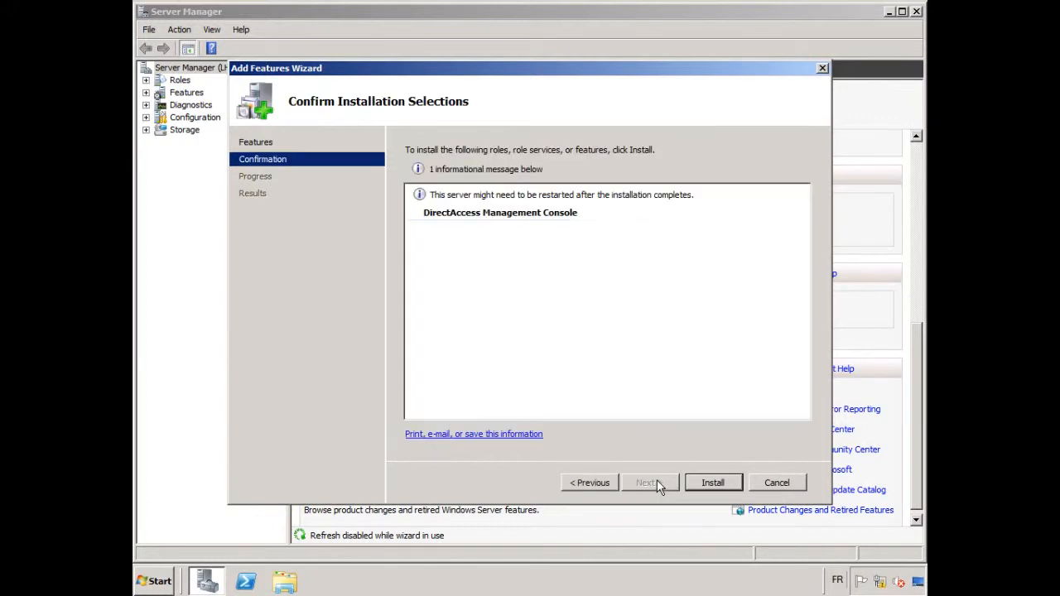
{"action": "left_click", "coordinate": [705, 482]}
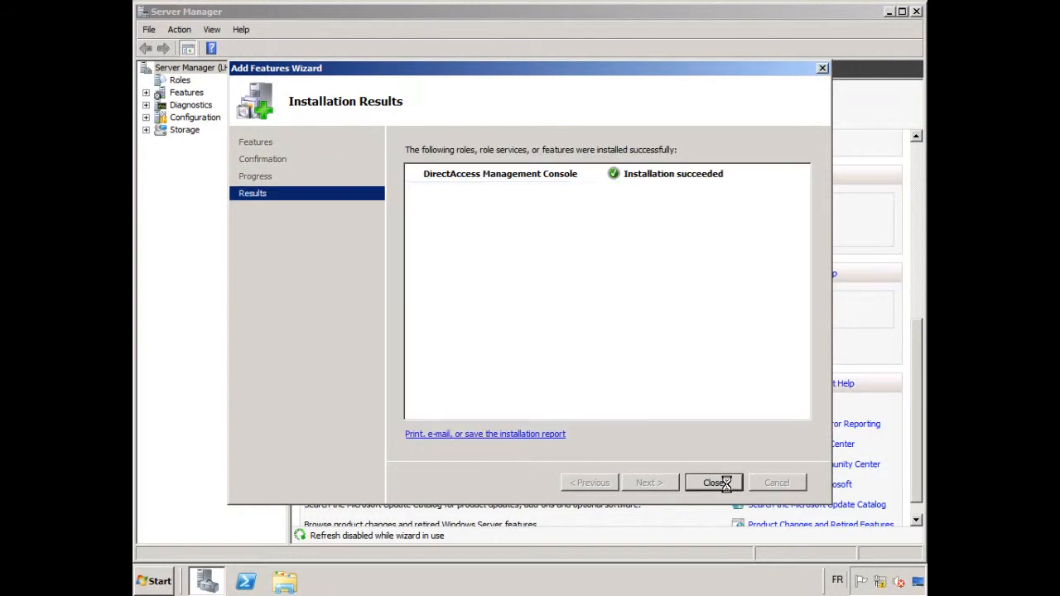
{"action": "left_click", "coordinate": [713, 482]}
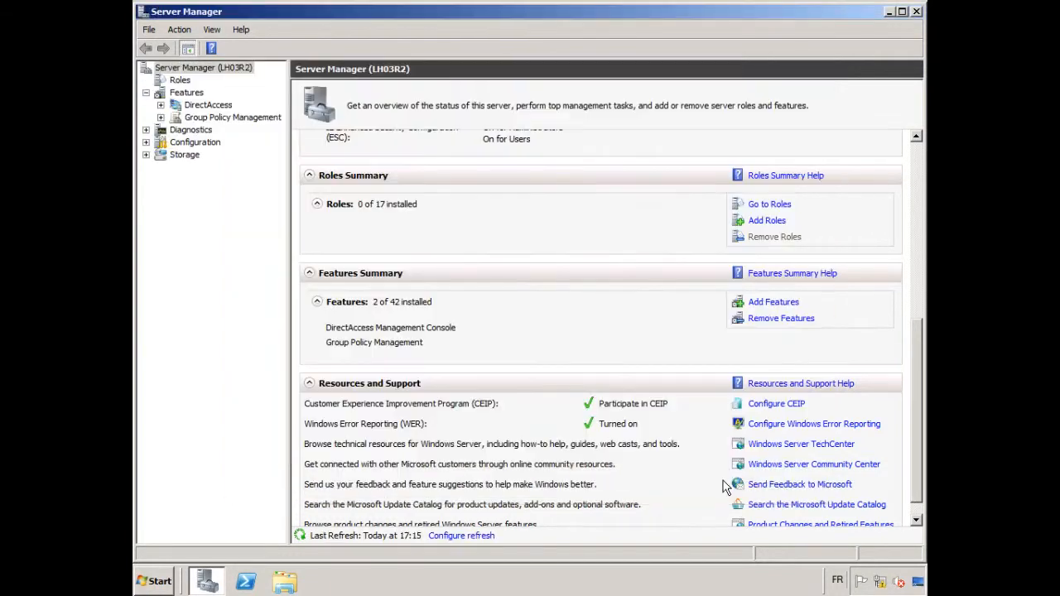
Minimize Server Manager and open the DirectAccess Management console from the administrative tools
{"action": "left_click", "coordinate": [889, 11]}
{"action": "left_click", "coordinate": [161, 585]}
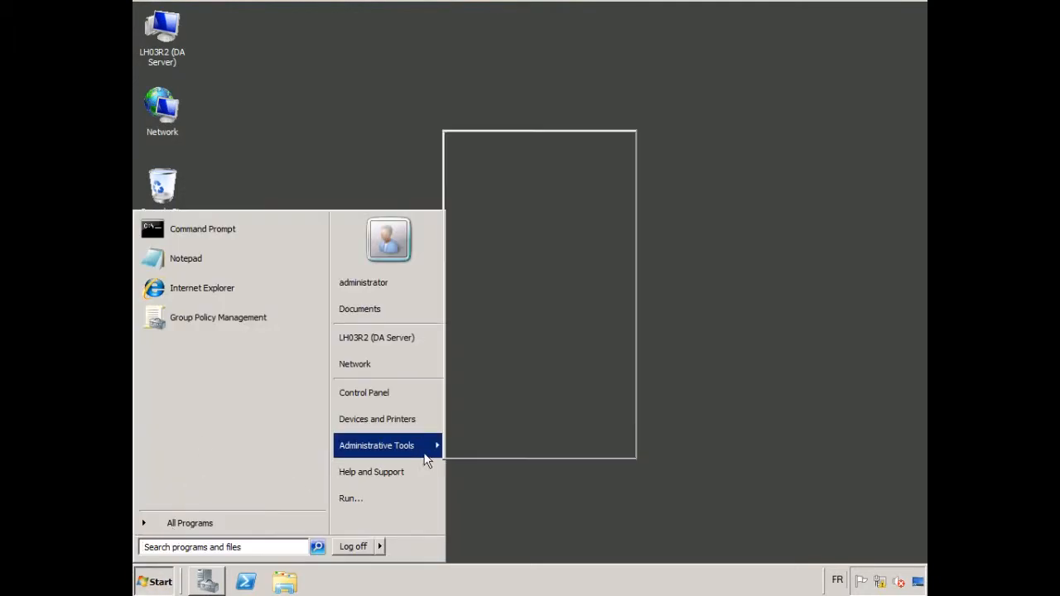
{"action": "mouse_move", "coordinate": [396, 446]}
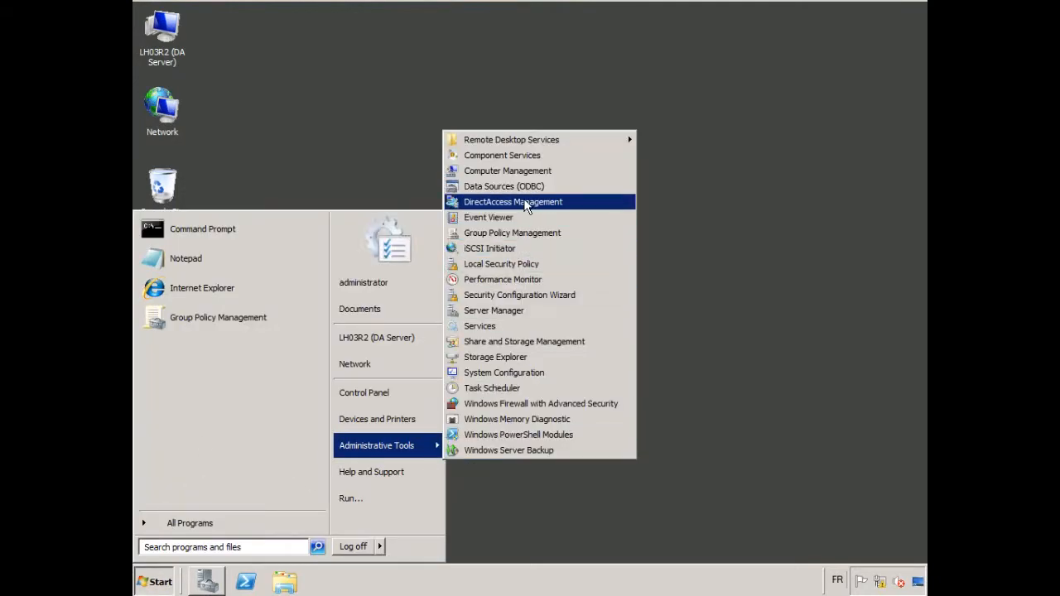
{"action": "left_click", "coordinate": [536, 205]}
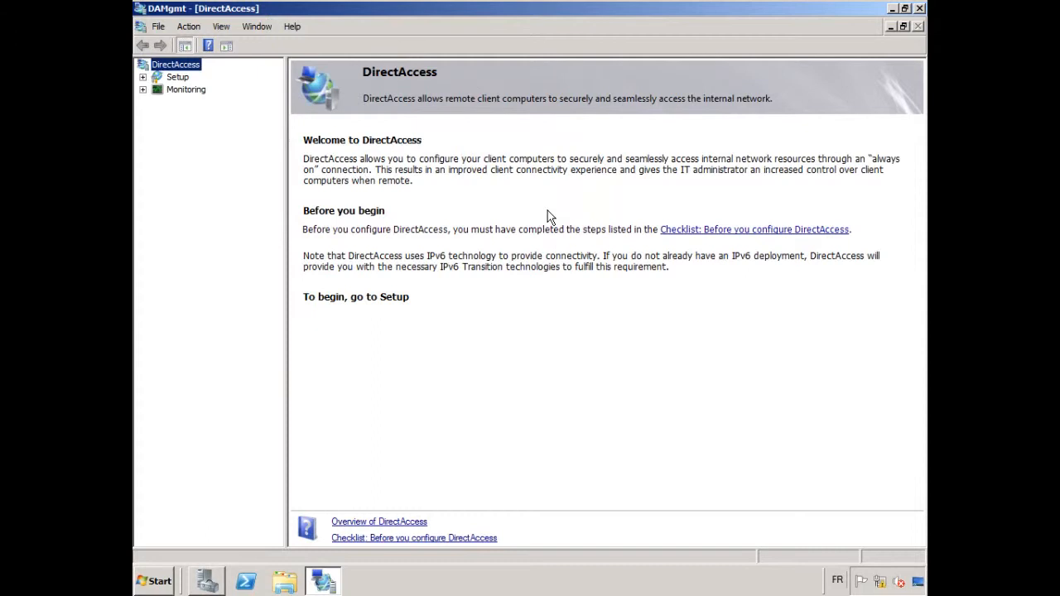
Open the pre-configuration checklist and review the Active Directory domain, PKI, CRL distribution point and Windows 7 client prerequisites
{"action": "left_click", "coordinate": [721, 235]}
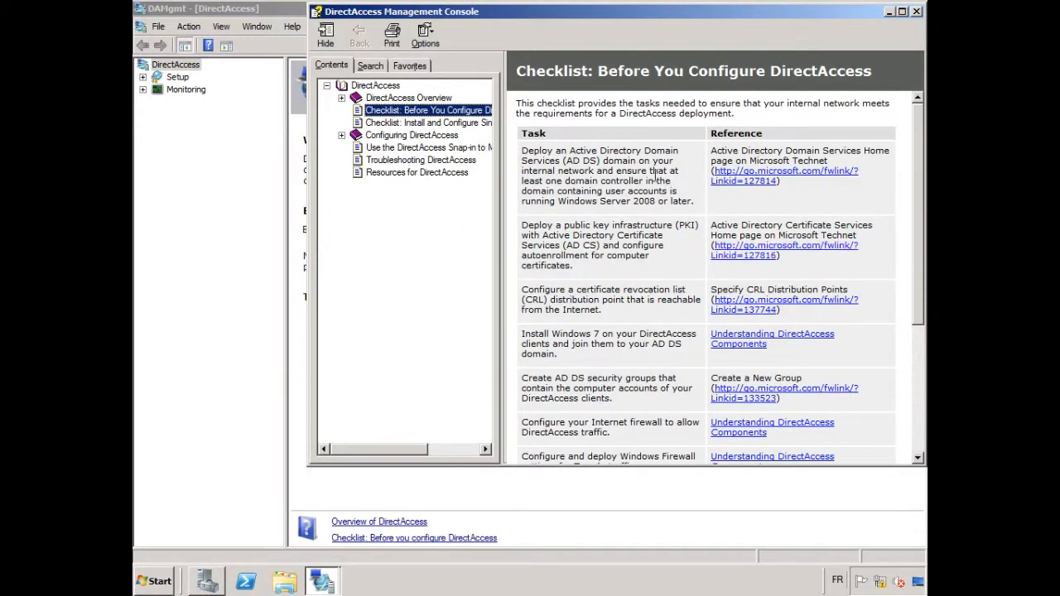
{"action": "left_click_drag", "start_coordinate": [524, 155], "coordinate": [687, 232]}
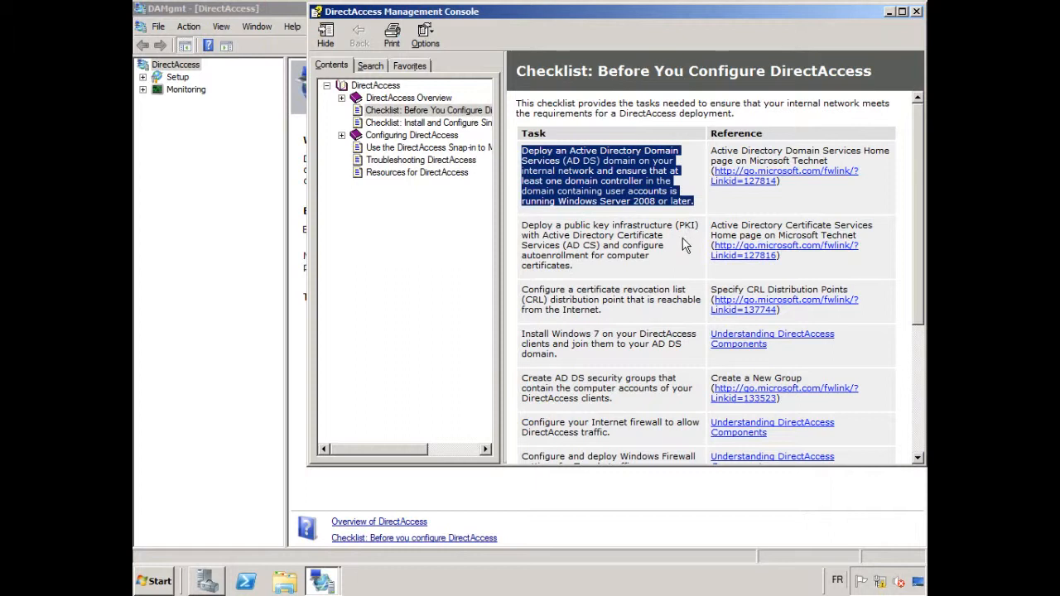
{"action": "left_click", "coordinate": [683, 245]}
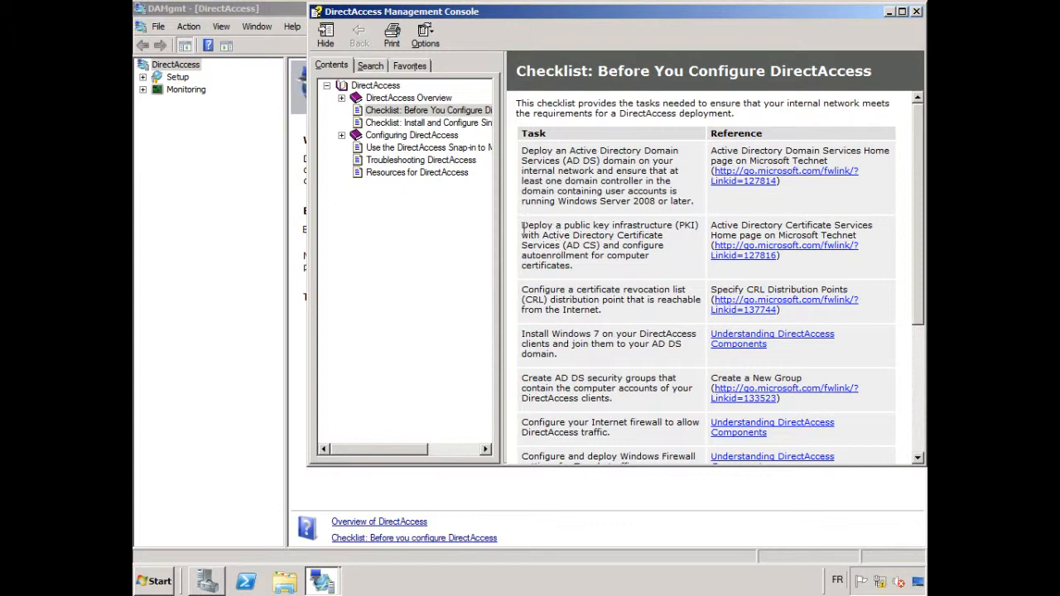
{"action": "left_click_drag", "start_coordinate": [531, 227], "coordinate": [667, 291]}
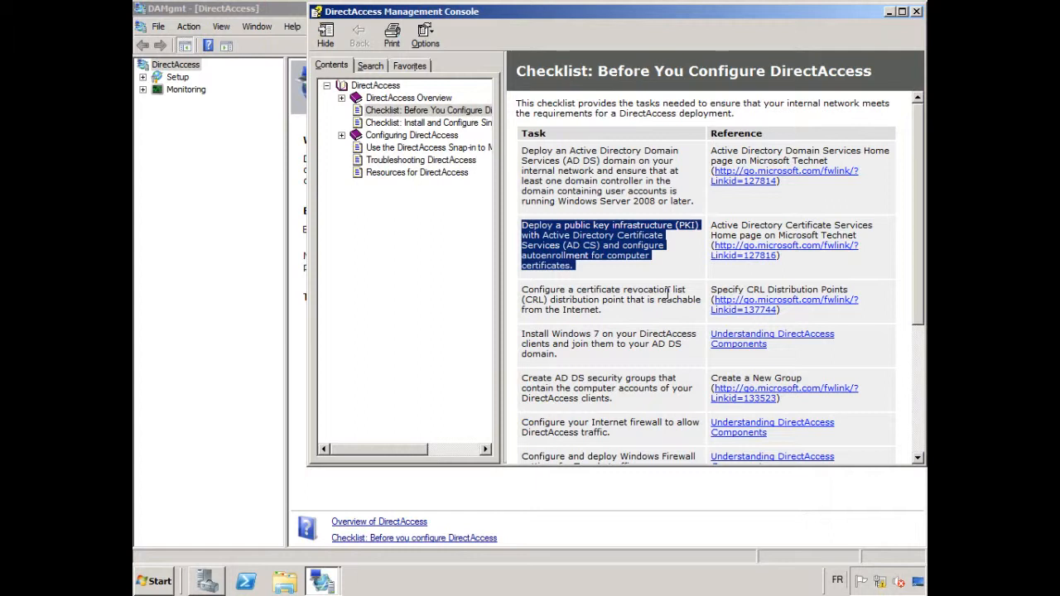
{"action": "left_click", "coordinate": [667, 291]}
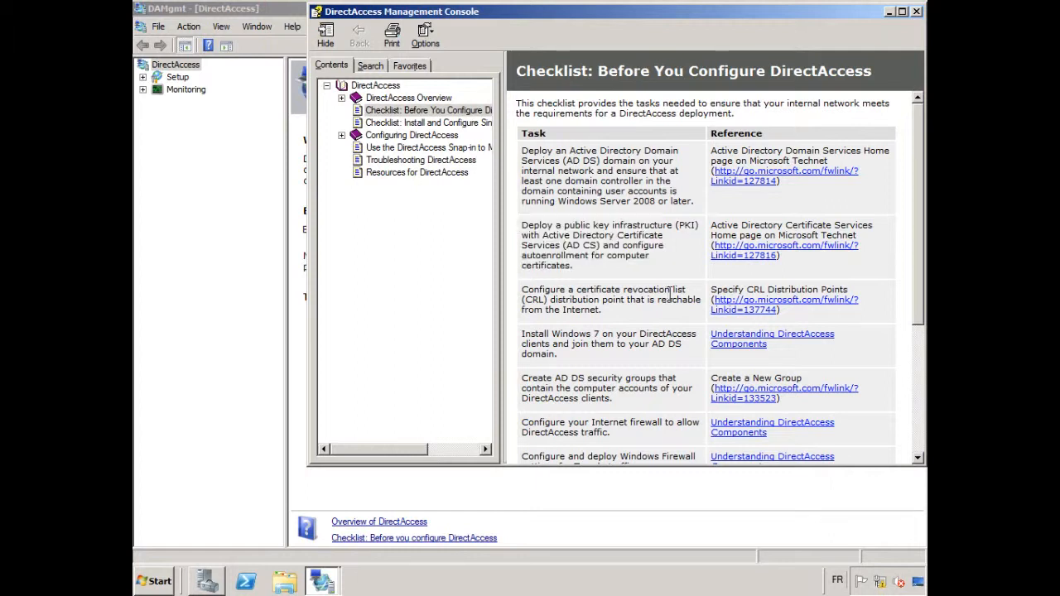
{"action": "left_click_drag", "start_coordinate": [522, 293], "coordinate": [648, 313]}
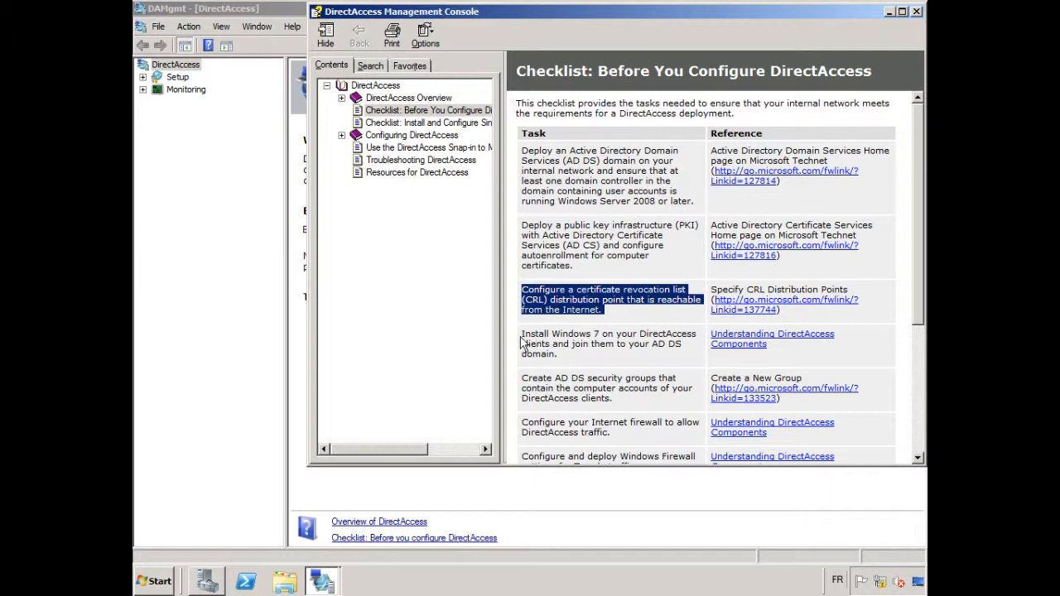
{"action": "left_click_drag", "start_coordinate": [521, 341], "coordinate": [568, 352]}
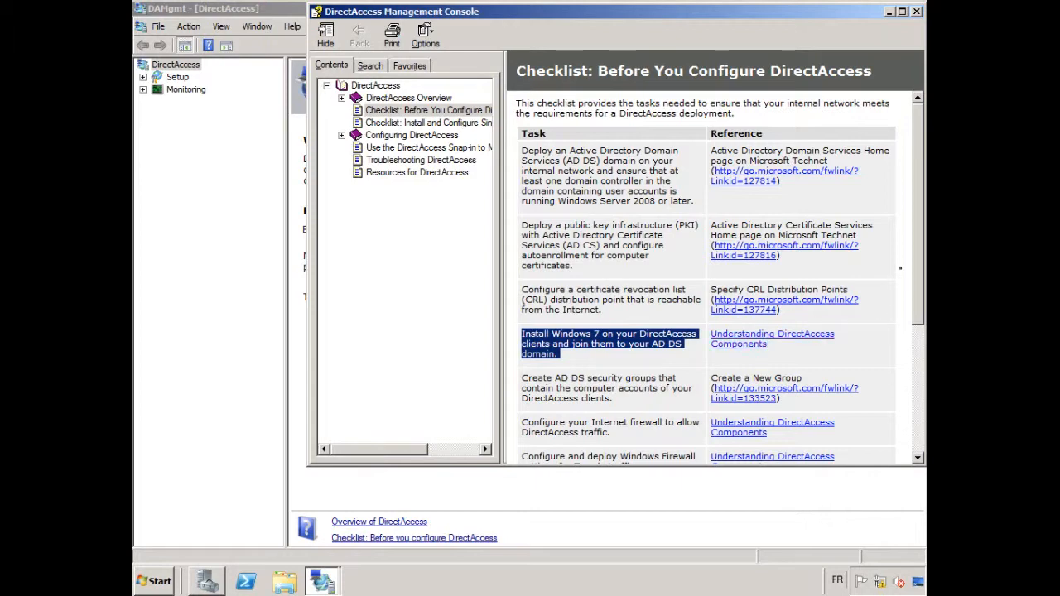
Review the checklist's security group, firewall, Teredo, network location server and DNS block list prerequisites, and close the help window
{"action": "left_click_drag", "start_coordinate": [915, 249], "coordinate": [922, 362]}
{"action": "left_click", "coordinate": [613, 228]}
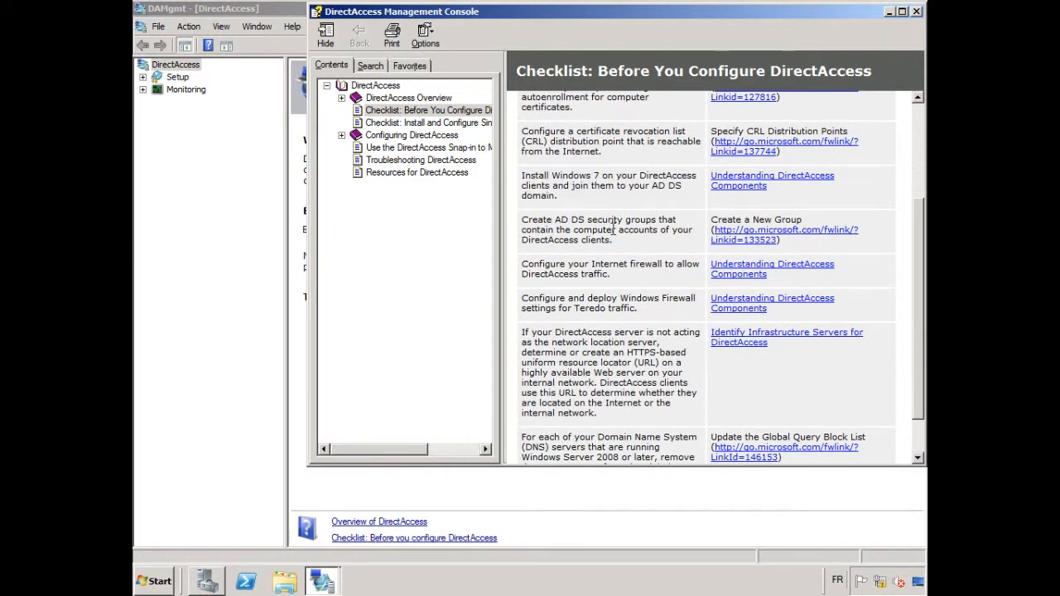
{"action": "left_click_drag", "start_coordinate": [615, 242], "coordinate": [527, 222]}
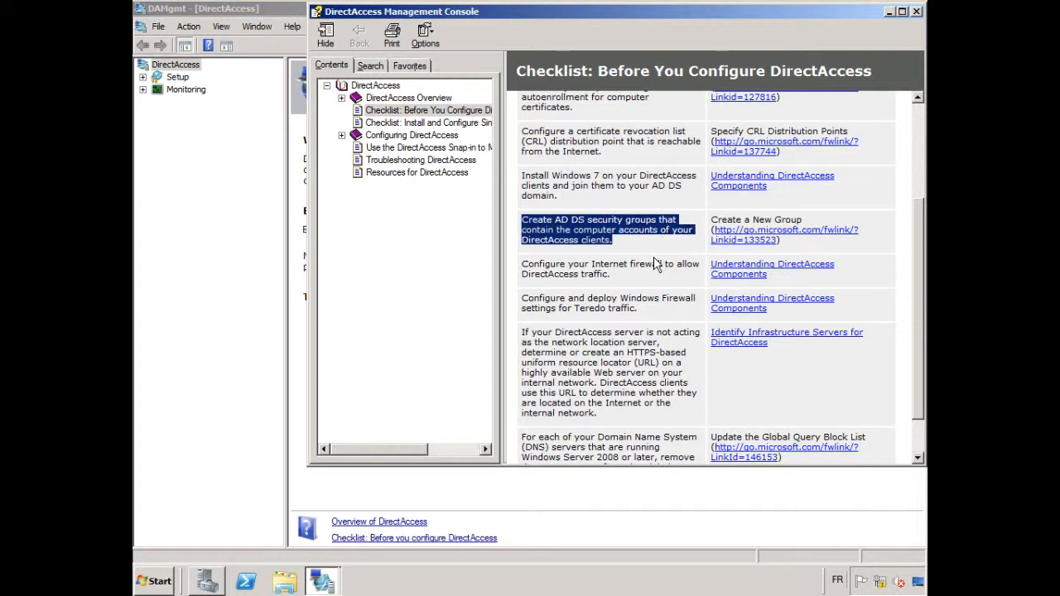
{"action": "left_click_drag", "start_coordinate": [612, 276], "coordinate": [524, 265]}
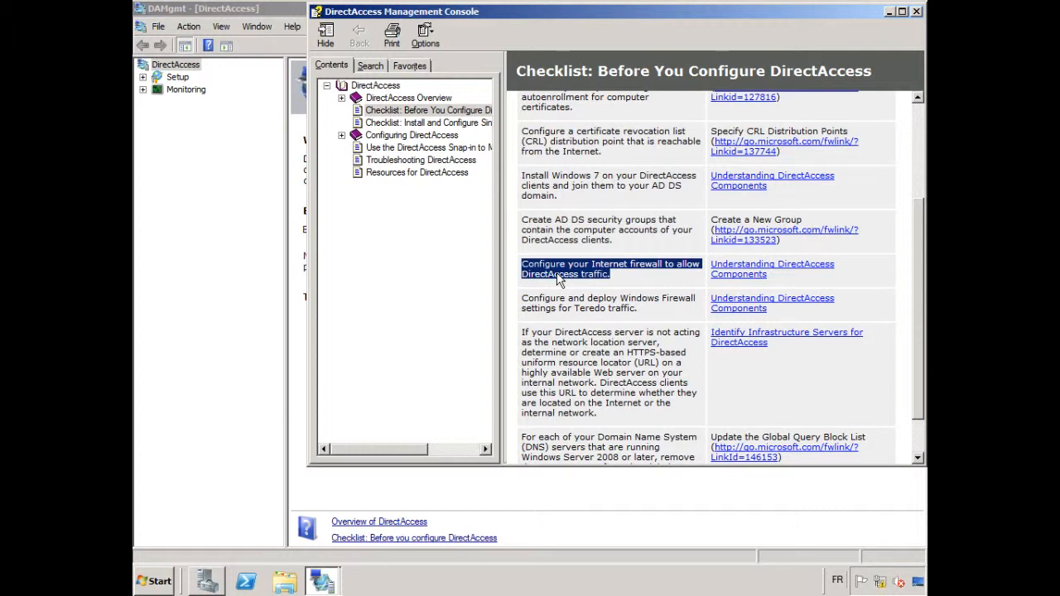
{"action": "left_click_drag", "start_coordinate": [644, 309], "coordinate": [536, 301]}
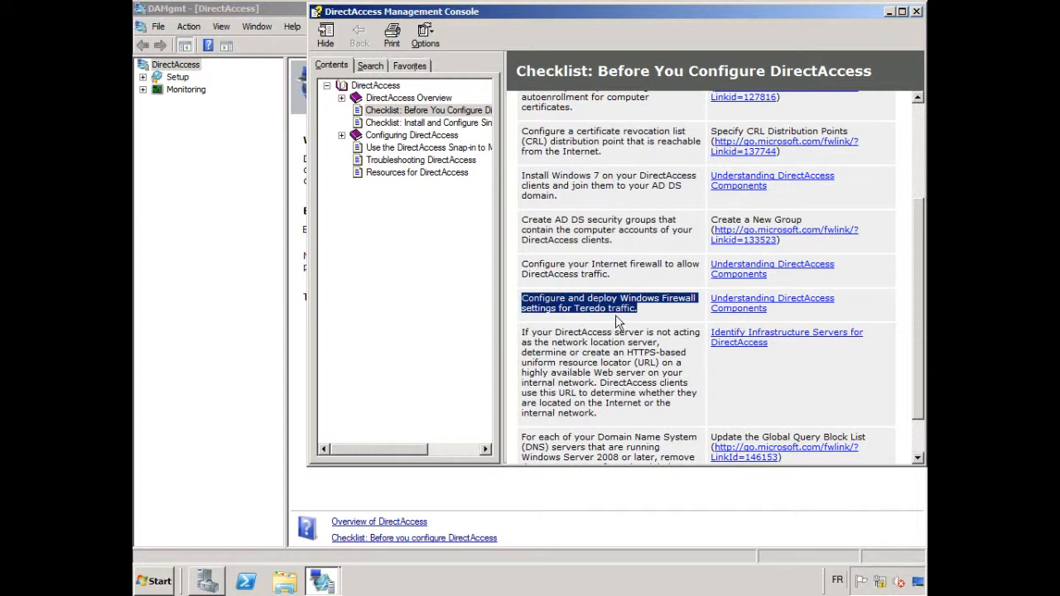
{"action": "left_click", "coordinate": [603, 356]}
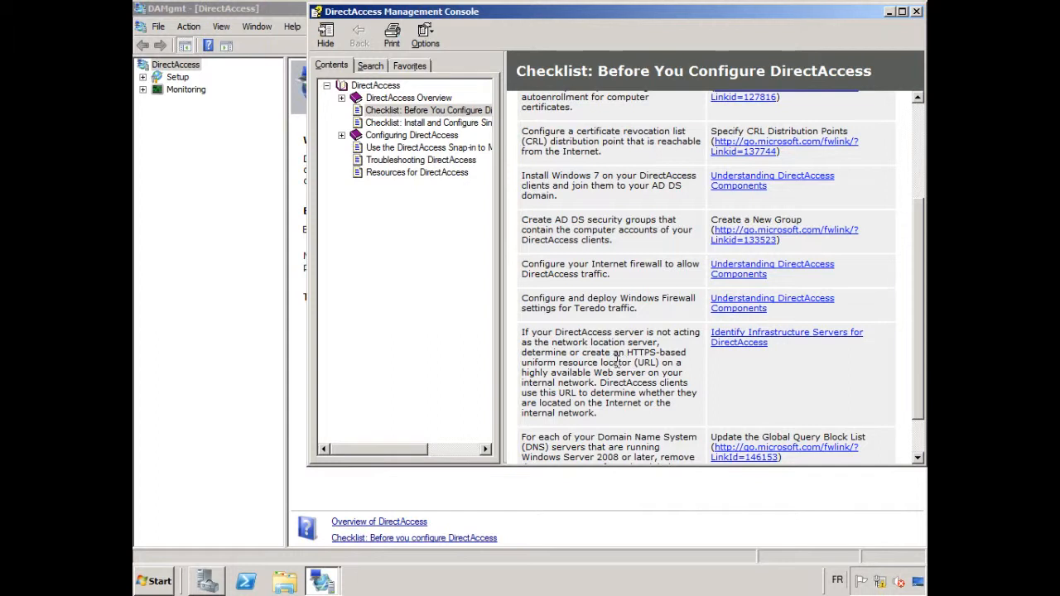
{"action": "left_click_drag", "start_coordinate": [608, 409], "coordinate": [521, 332]}
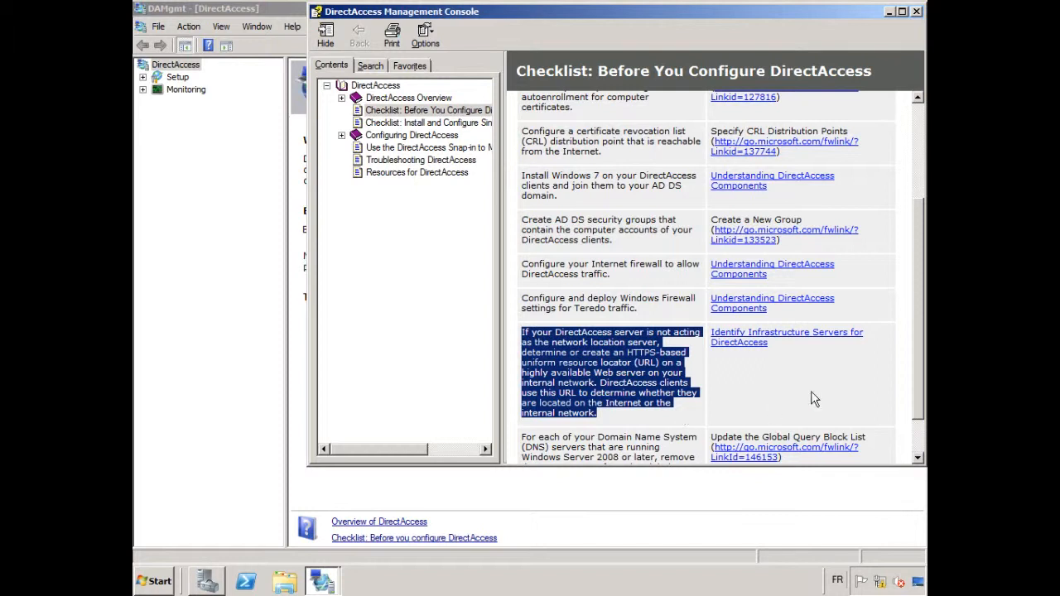
{"action": "left_click_drag", "start_coordinate": [916, 310], "coordinate": [916, 358]}
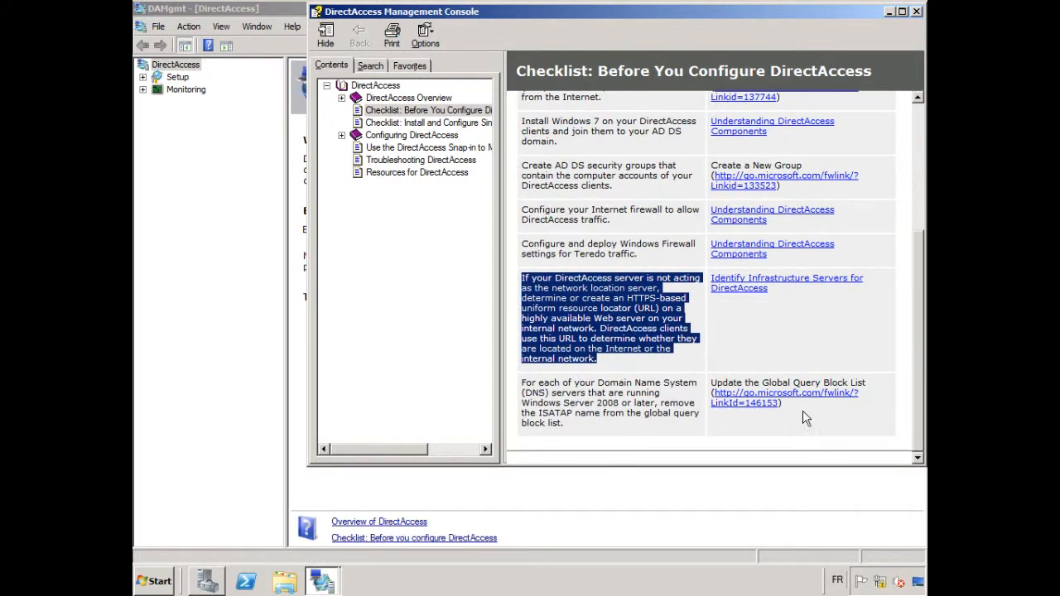
{"action": "left_click", "coordinate": [596, 417]}
{"action": "left_click_drag", "start_coordinate": [592, 429], "coordinate": [524, 383]}
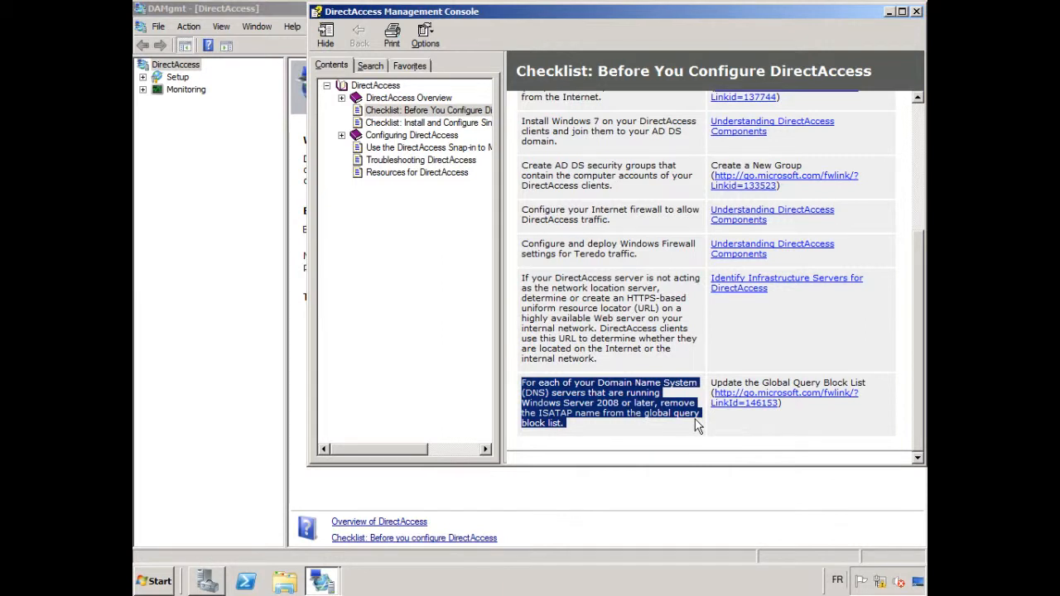
{"action": "left_click", "coordinate": [916, 12]}
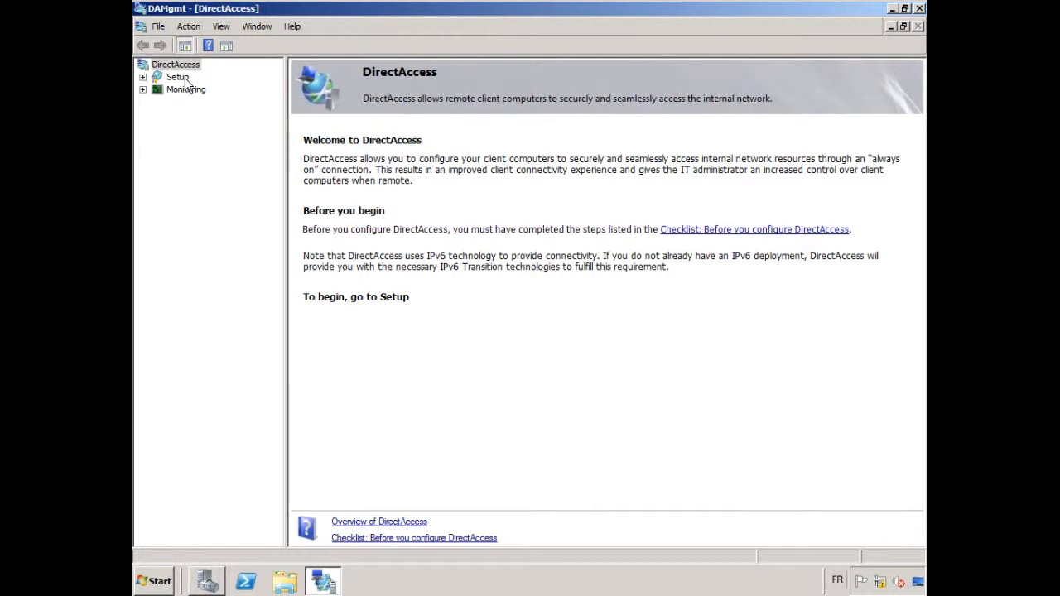
Show the DirectAccess Setup diagram and widen its pane so the Step 1 box is fully visible
{"action": "left_click", "coordinate": [182, 79]}
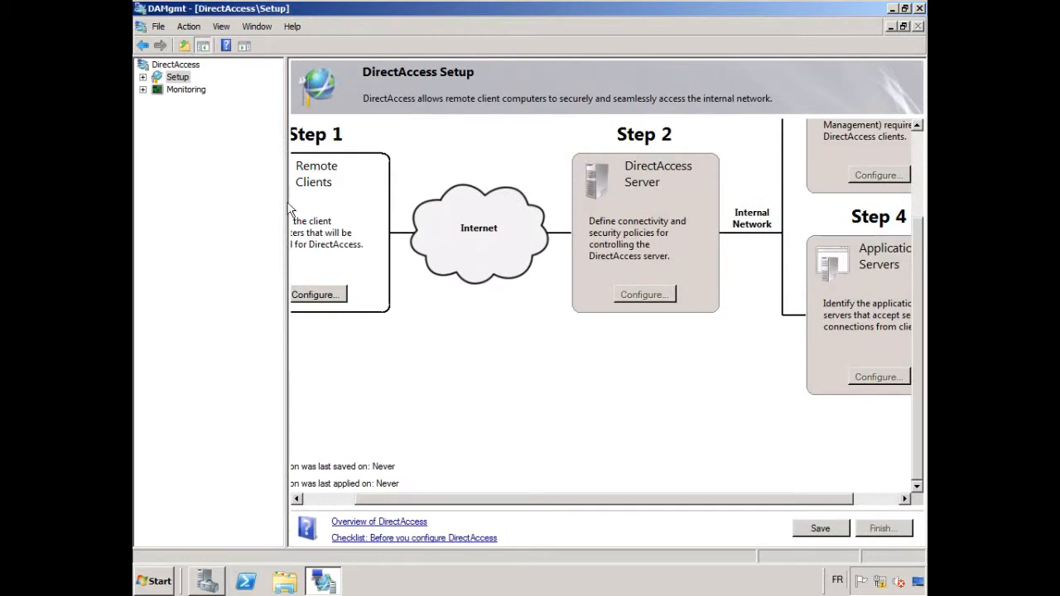
{"action": "left_click_drag", "start_coordinate": [285, 115], "coordinate": [213, 118]}
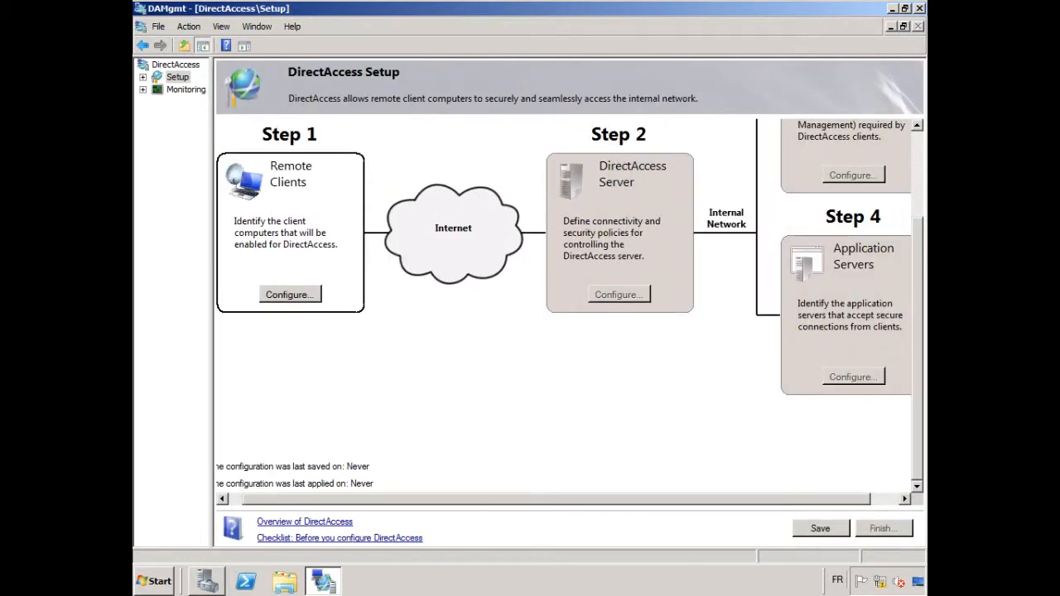
{"action": "left_click", "coordinate": [916, 169]}
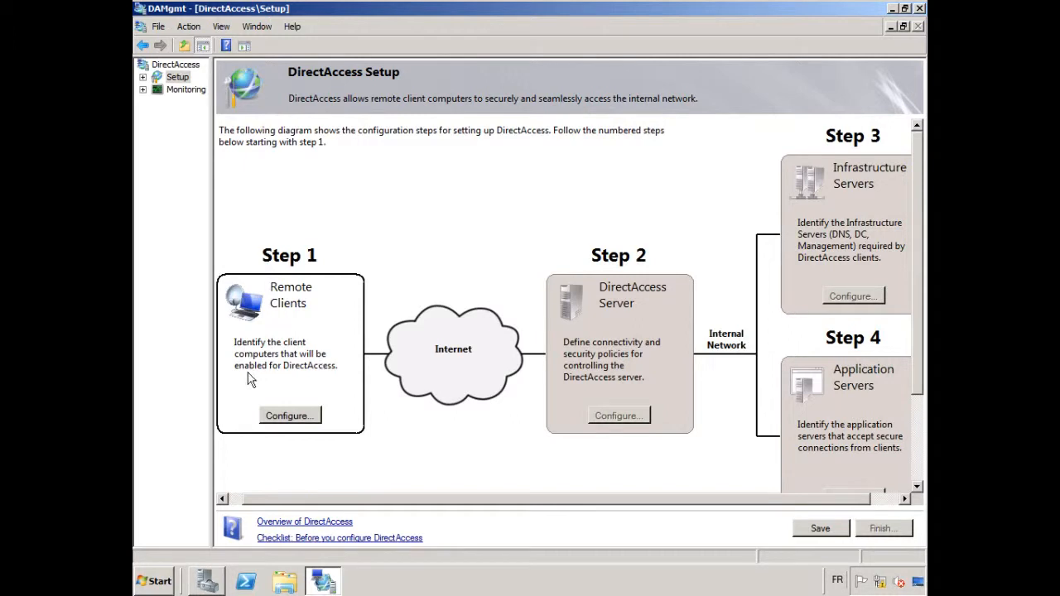
Configure the Step 1 remote clients by adding the DA Clients security group, and finish the client setup
{"action": "left_click", "coordinate": [286, 417]}
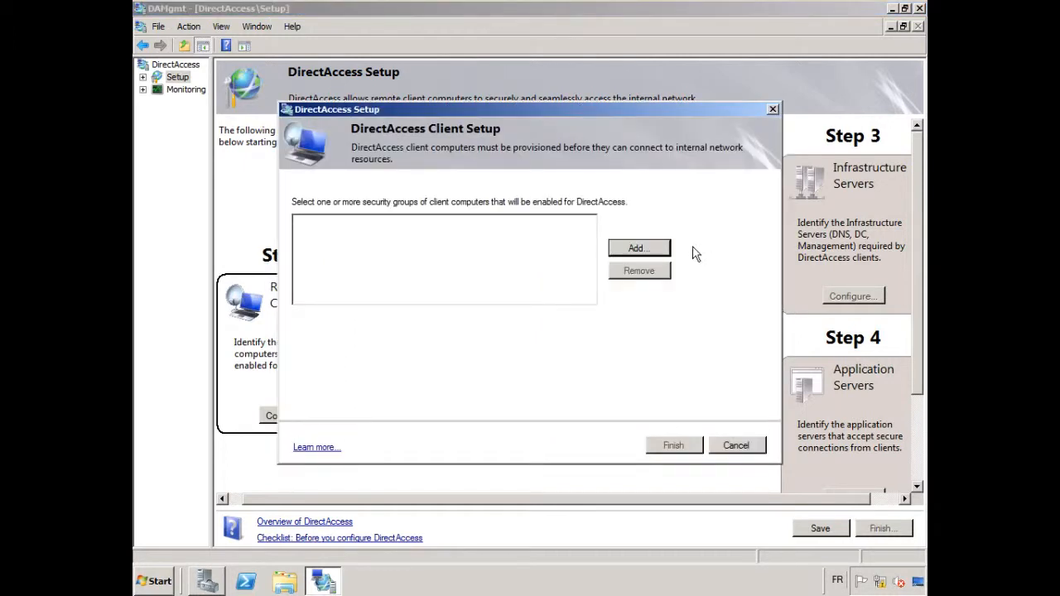
{"action": "left_click", "coordinate": [656, 253]}
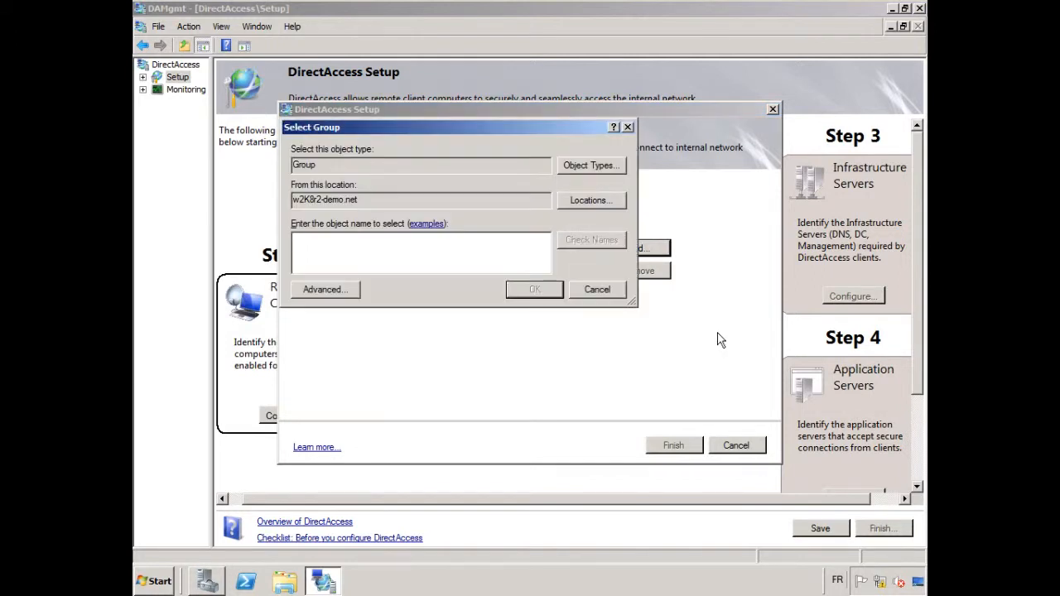
{"action": "type", "text": "DA Clients"}
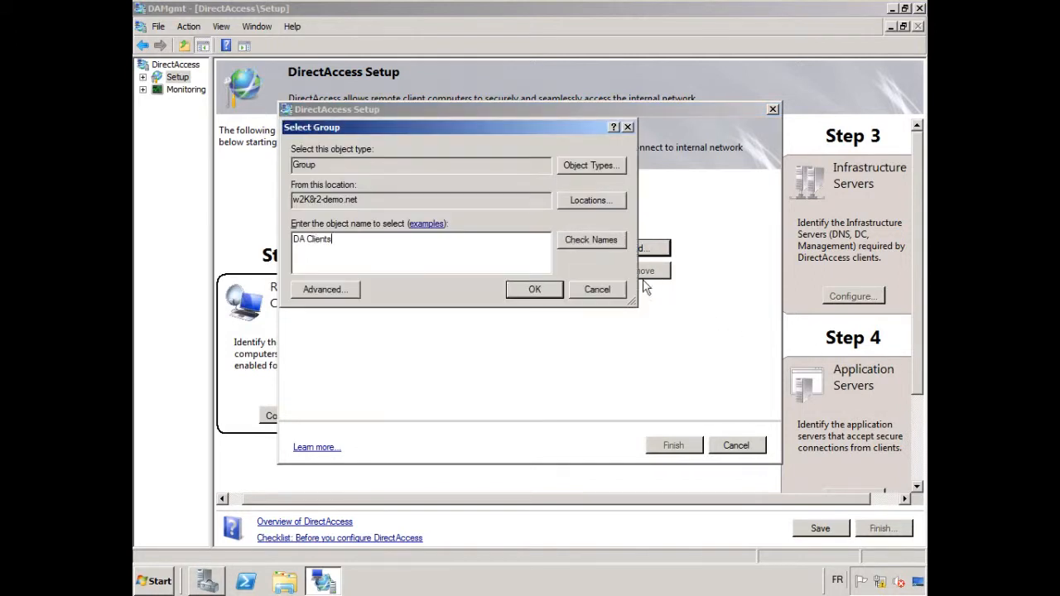
{"action": "left_click", "coordinate": [600, 241]}
{"action": "left_click", "coordinate": [535, 290]}
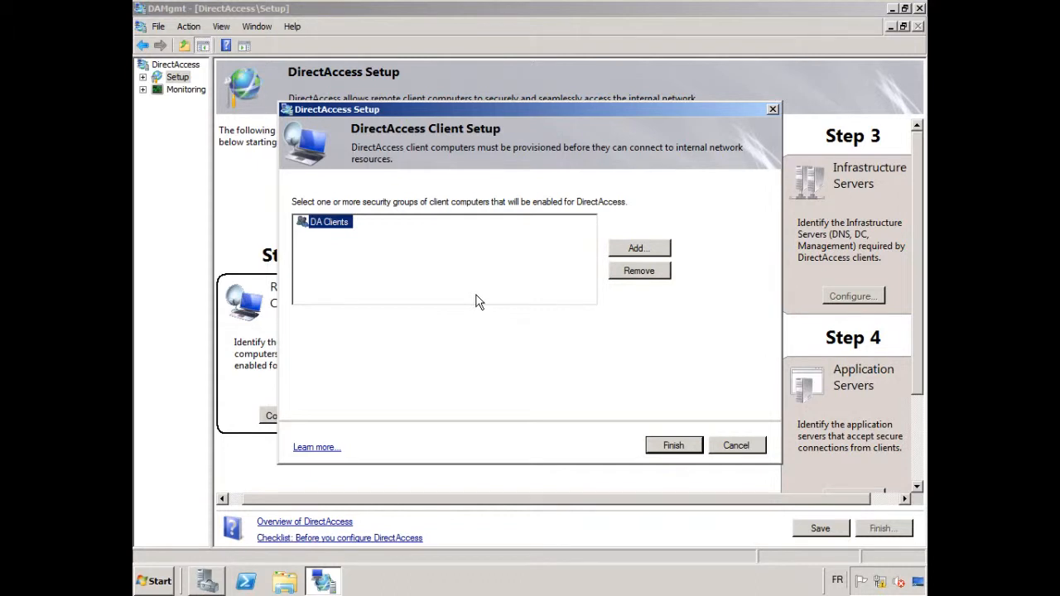
{"action": "left_click", "coordinate": [671, 447]}
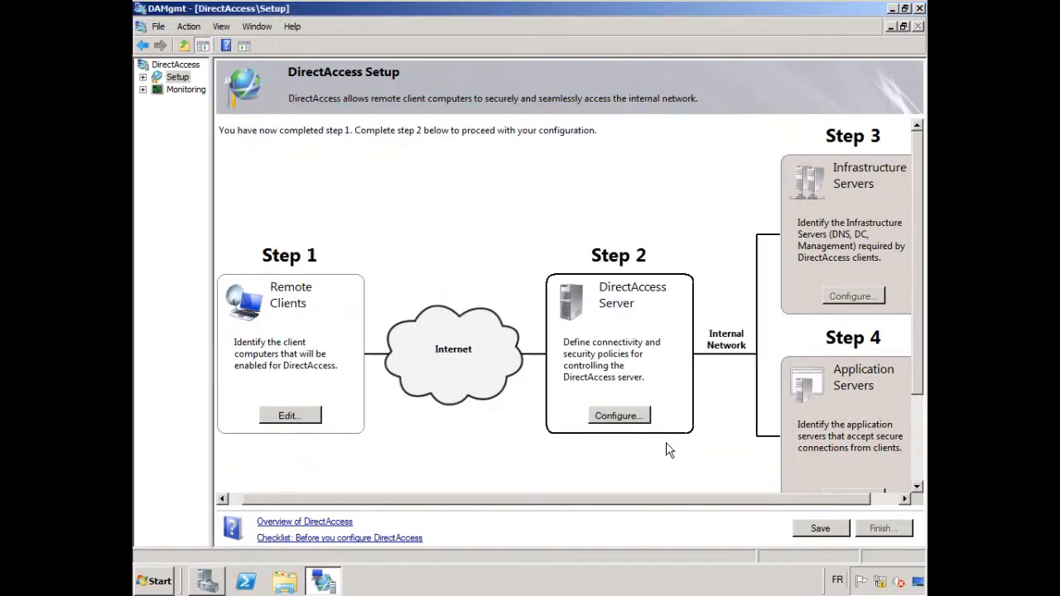
Start the Step 2 server setup, check the Internet interface's details, and accept WAN (Internet) and LAN without requiring smart card login
{"action": "left_click", "coordinate": [632, 417]}
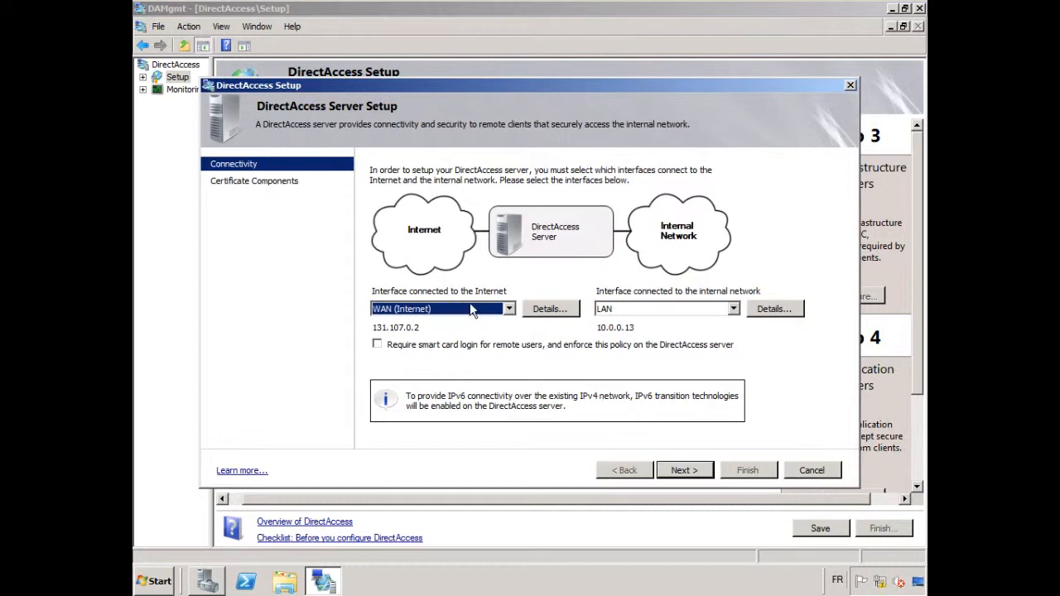
{"action": "left_click", "coordinate": [552, 312]}
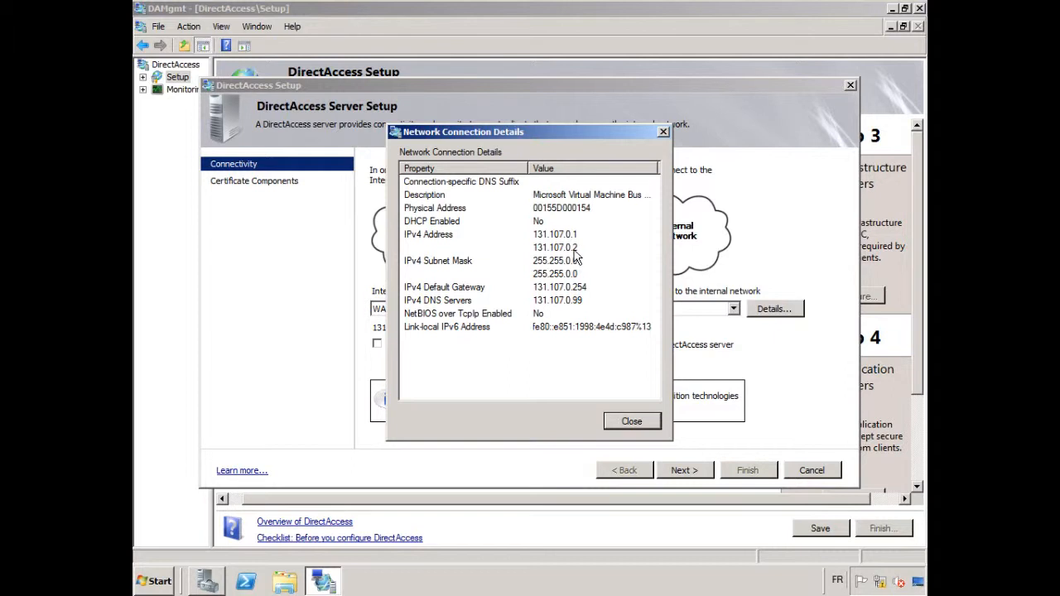
{"action": "left_click", "coordinate": [628, 421]}
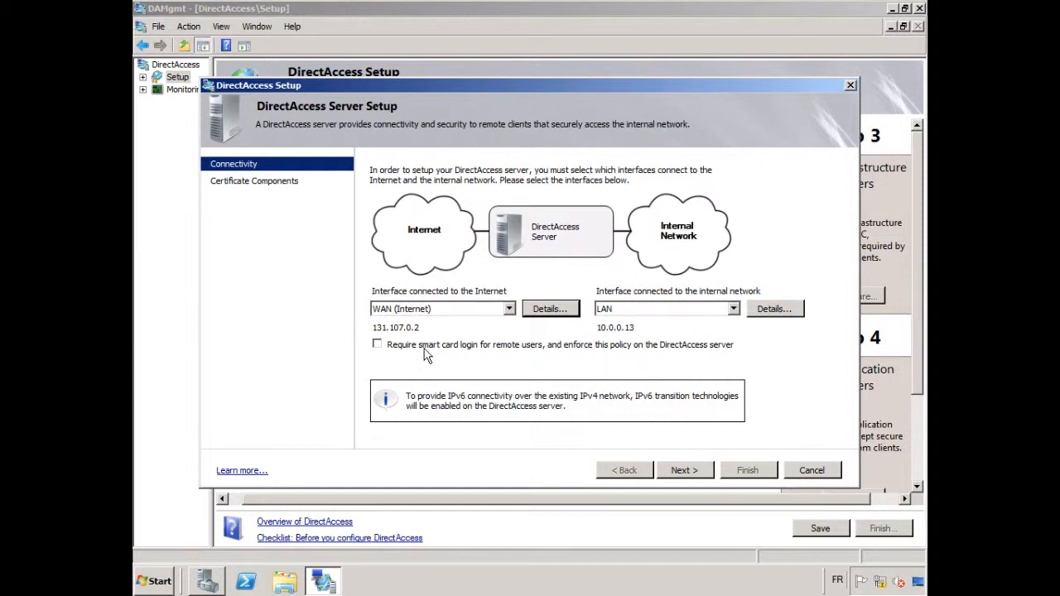
{"action": "left_click", "coordinate": [685, 470]}
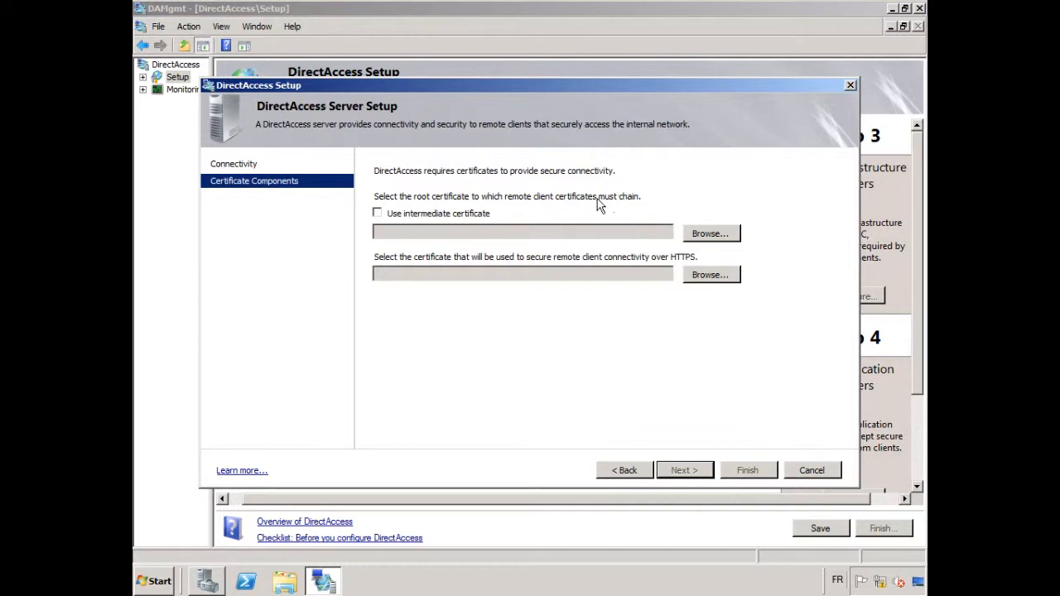
Look through the available root certificates and choose w2K8r2-demo-LH01R2-CA as the root for remote client certificates
{"action": "left_click", "coordinate": [710, 235]}
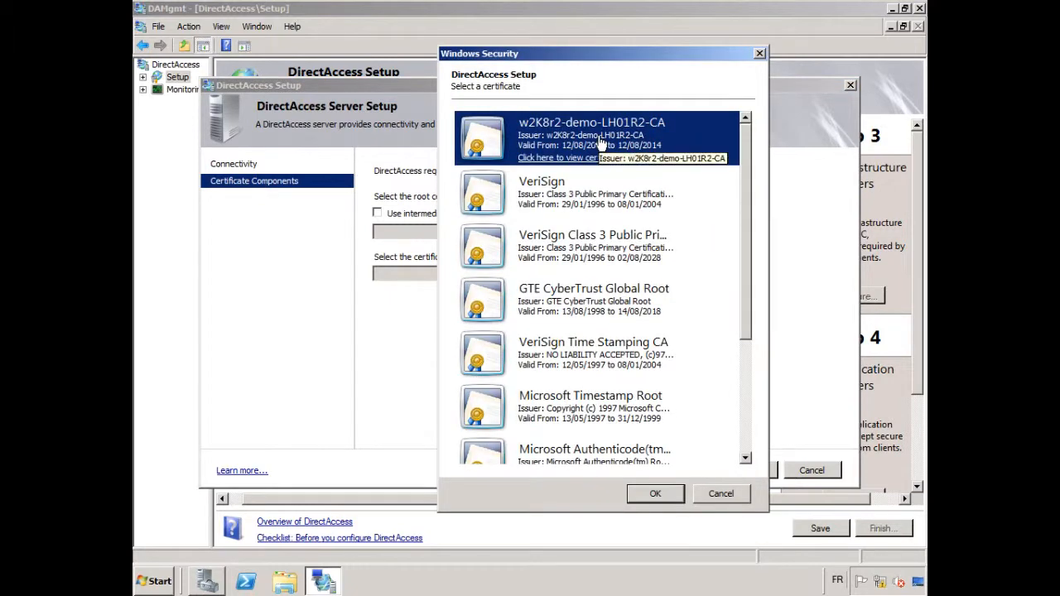
{"action": "left_click_drag", "start_coordinate": [746, 150], "coordinate": [759, 292]}
{"action": "scroll", "coordinate": [669, 147], "scroll_direction": "up", "scroll_amount": 5}
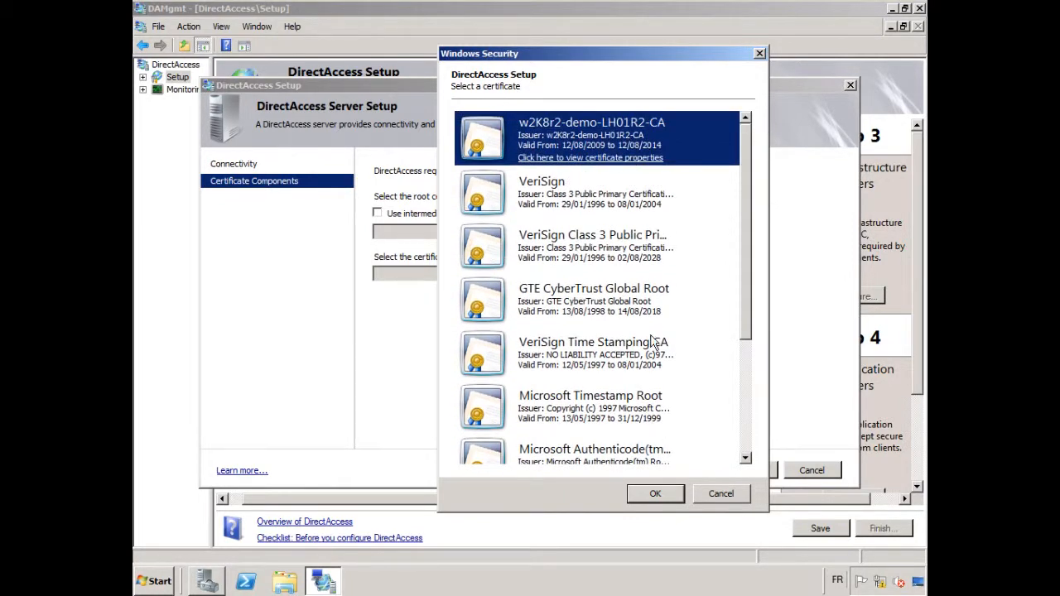
{"action": "left_click", "coordinate": [655, 494]}
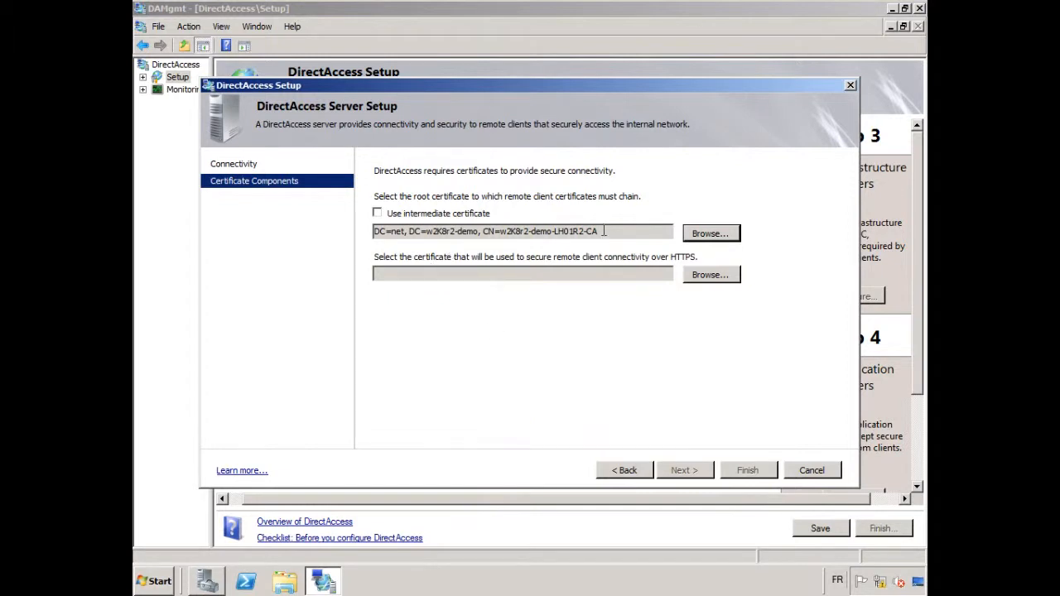
Open the properties of the IP-HTTPS certificate offered for HTTPS connectivity and examine its subject name
{"action": "left_click", "coordinate": [704, 276]}
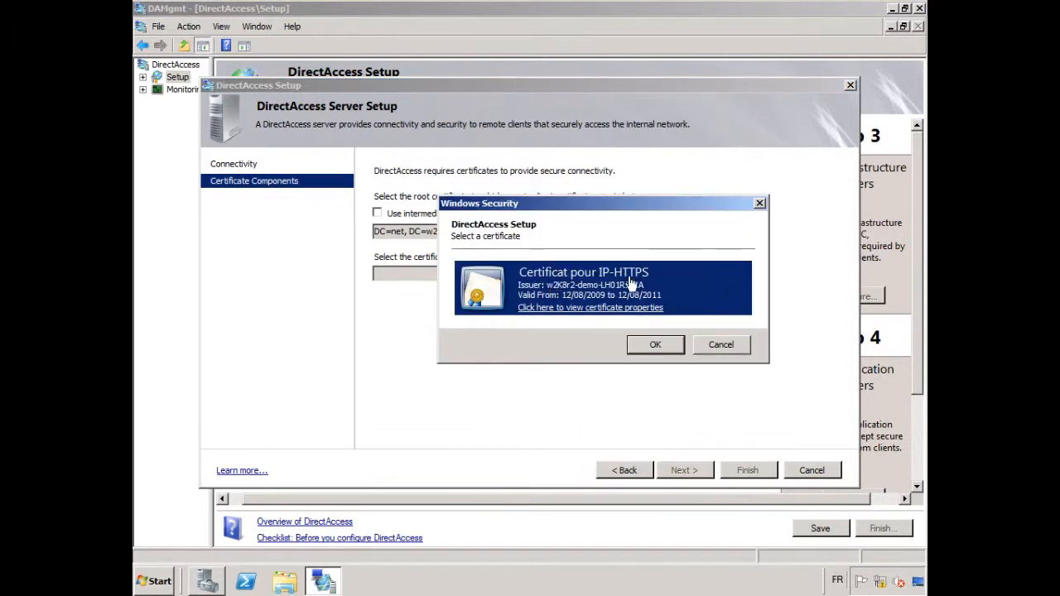
{"action": "left_click", "coordinate": [604, 308]}
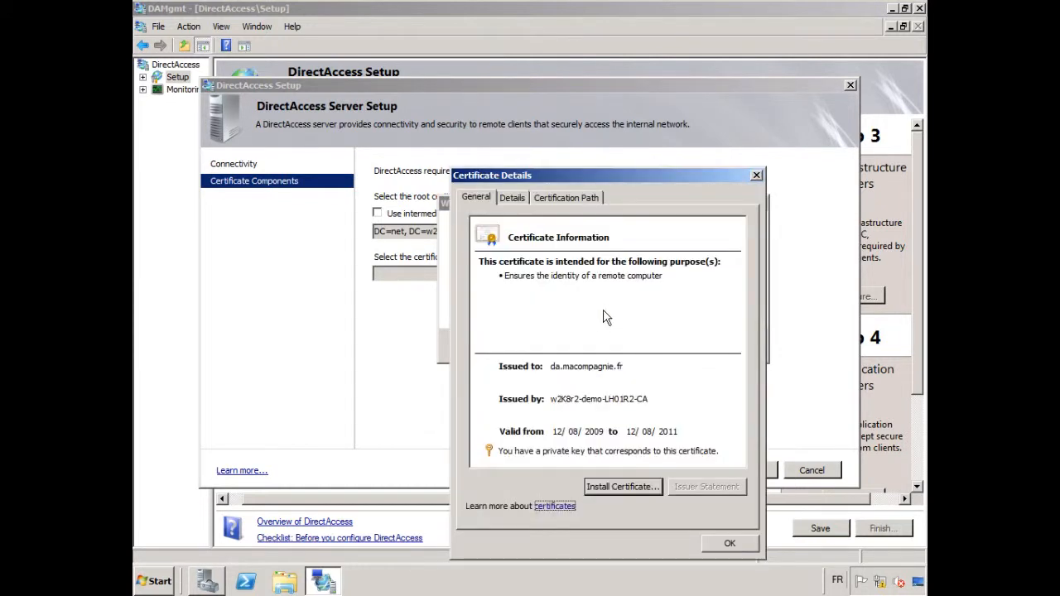
{"action": "left_click", "coordinate": [514, 204]}
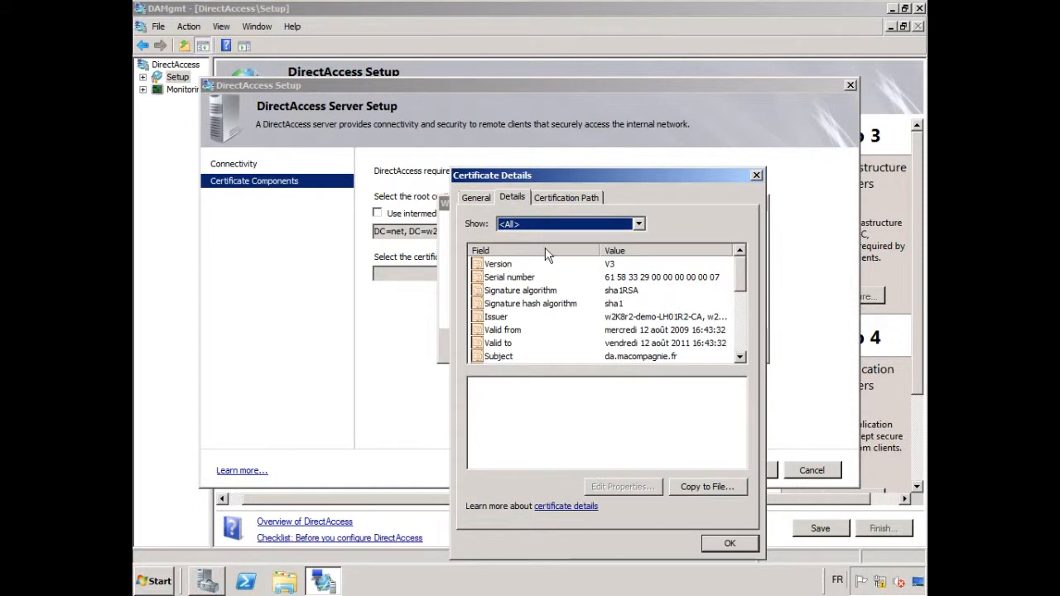
{"action": "left_click", "coordinate": [642, 357]}
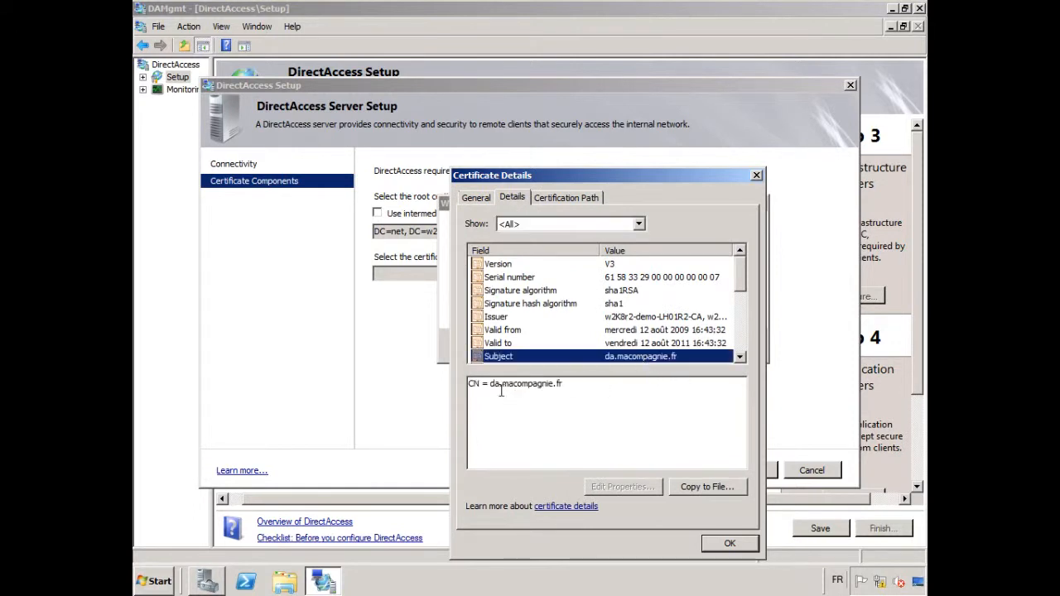
{"action": "left_click_drag", "start_coordinate": [489, 383], "coordinate": [577, 384]}
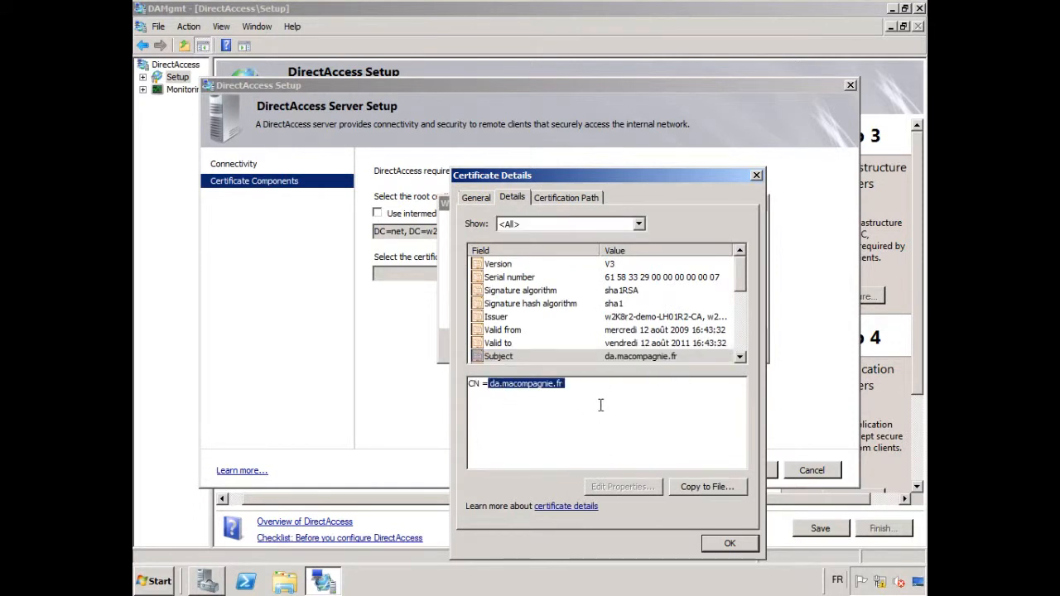
Check the IP-HTTPS certificate's general information and certification path, accept it for HTTPS connectivity, and finish the server setup
{"action": "left_click", "coordinate": [475, 199]}
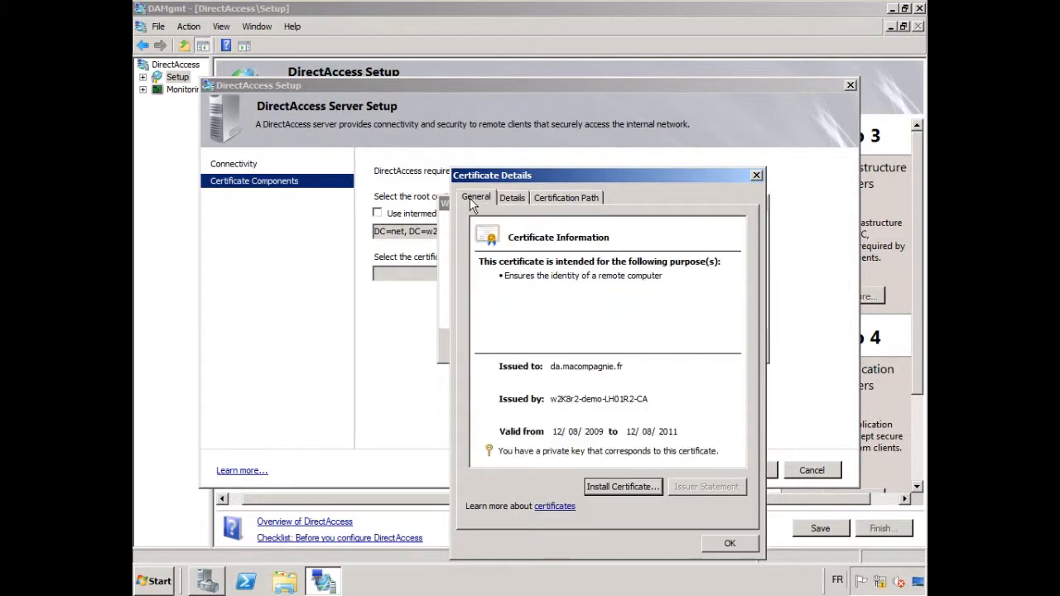
{"action": "left_click", "coordinate": [570, 197]}
{"action": "left_click", "coordinate": [554, 236]}
{"action": "left_click", "coordinate": [557, 248]}
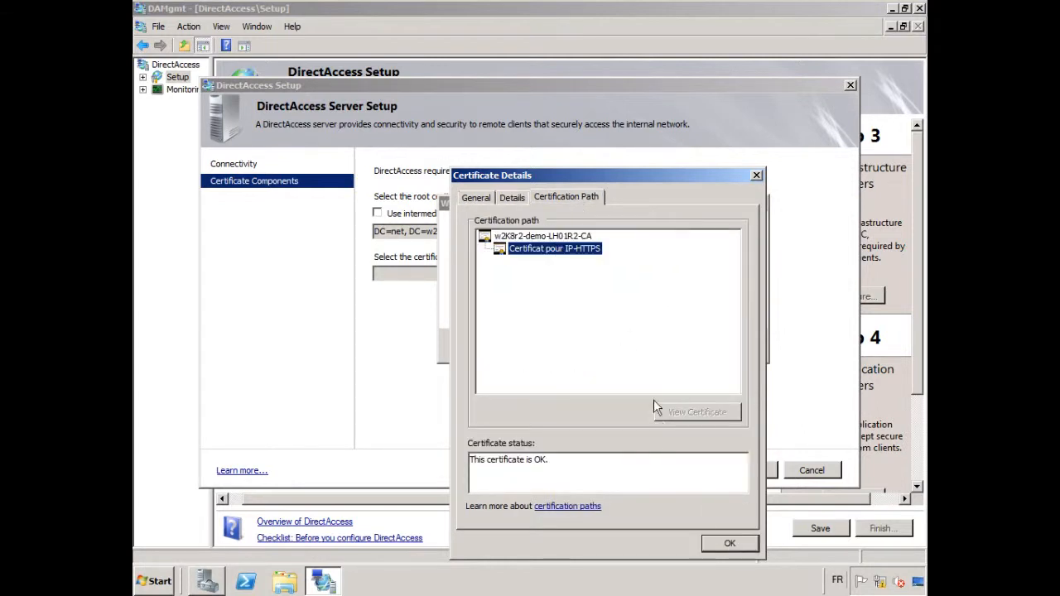
{"action": "left_click", "coordinate": [729, 543]}
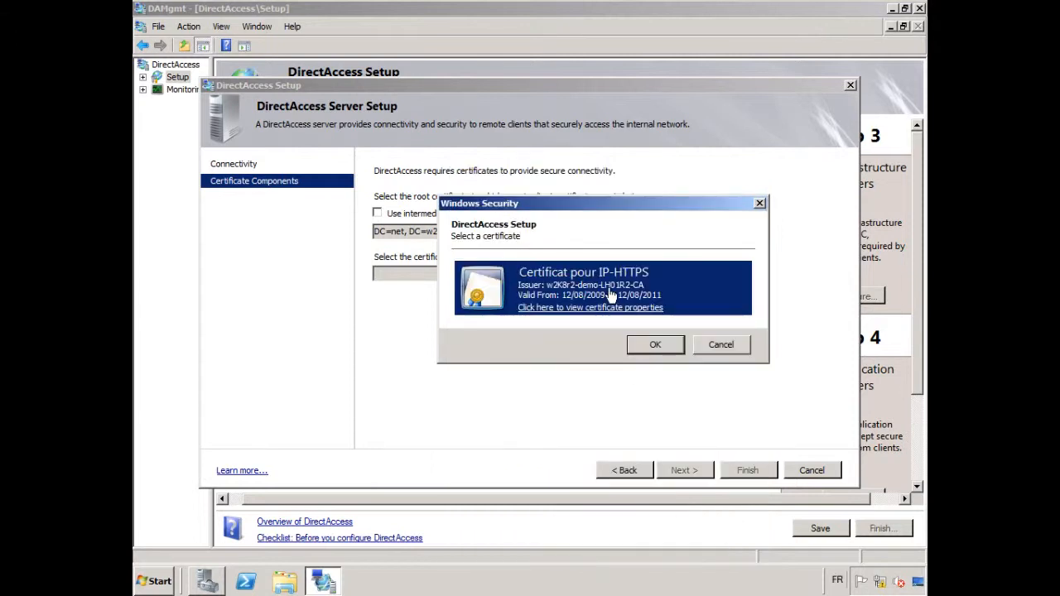
{"action": "left_click", "coordinate": [653, 345]}
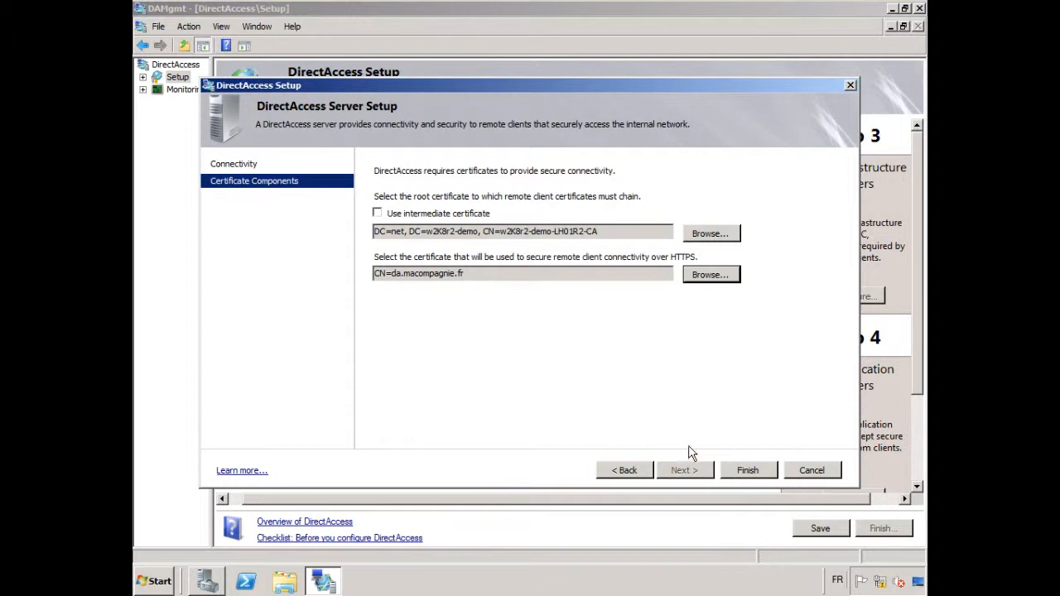
{"action": "left_click", "coordinate": [747, 470]}
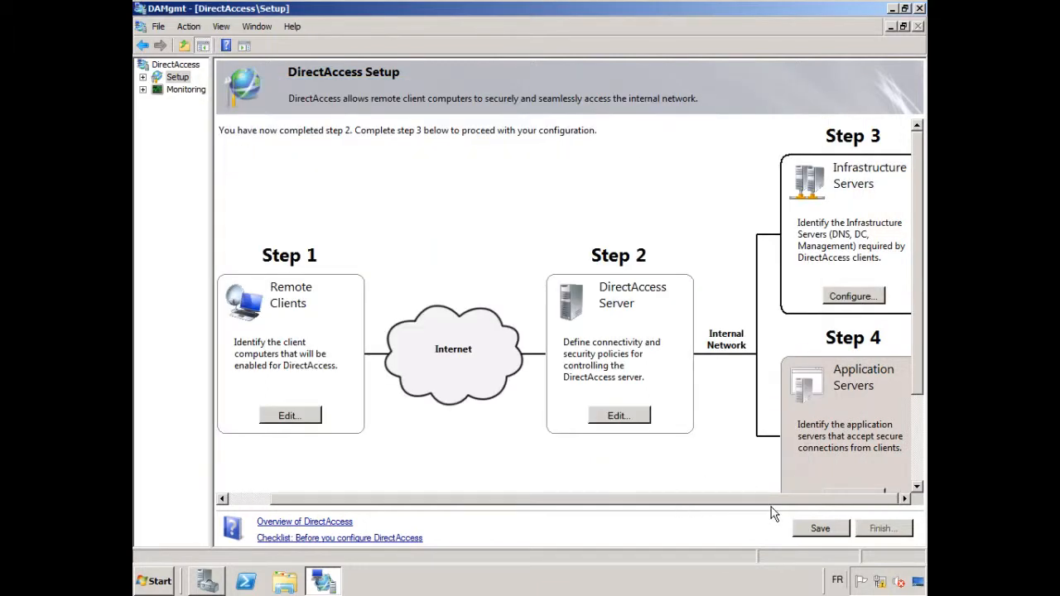
{"action": "scroll", "coordinate": [786, 505], "scroll_direction": "right", "scroll_amount": 1}
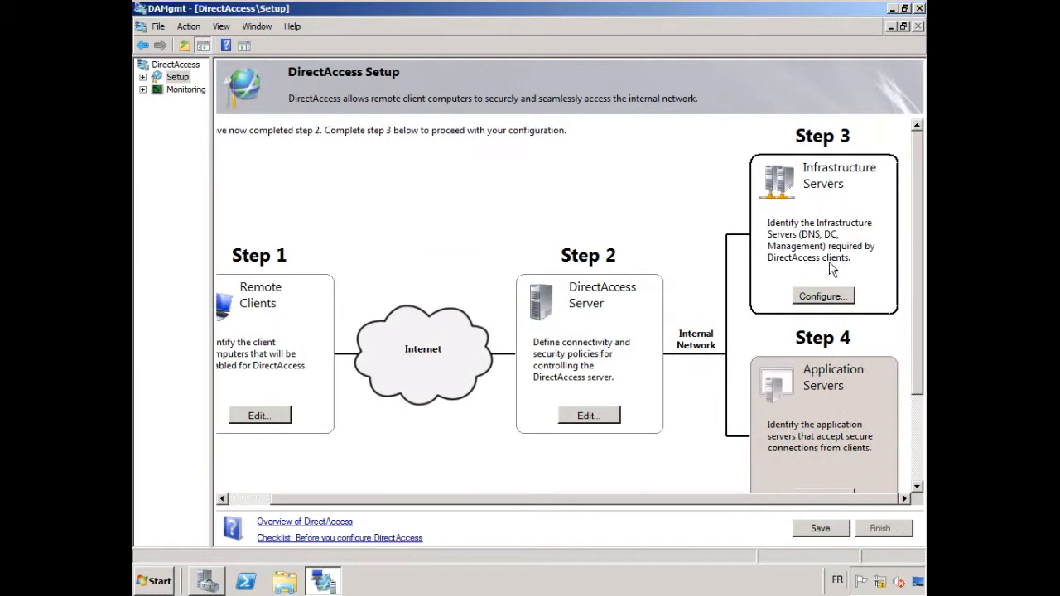
{"action": "left_click", "coordinate": [838, 300]}
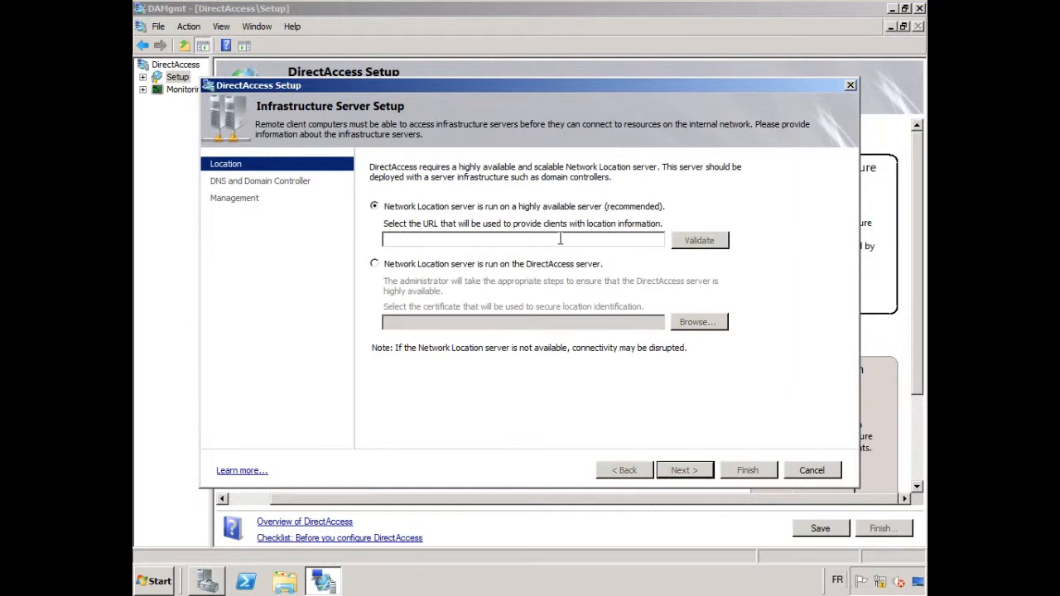
{"action": "type", "text": "https:/"}
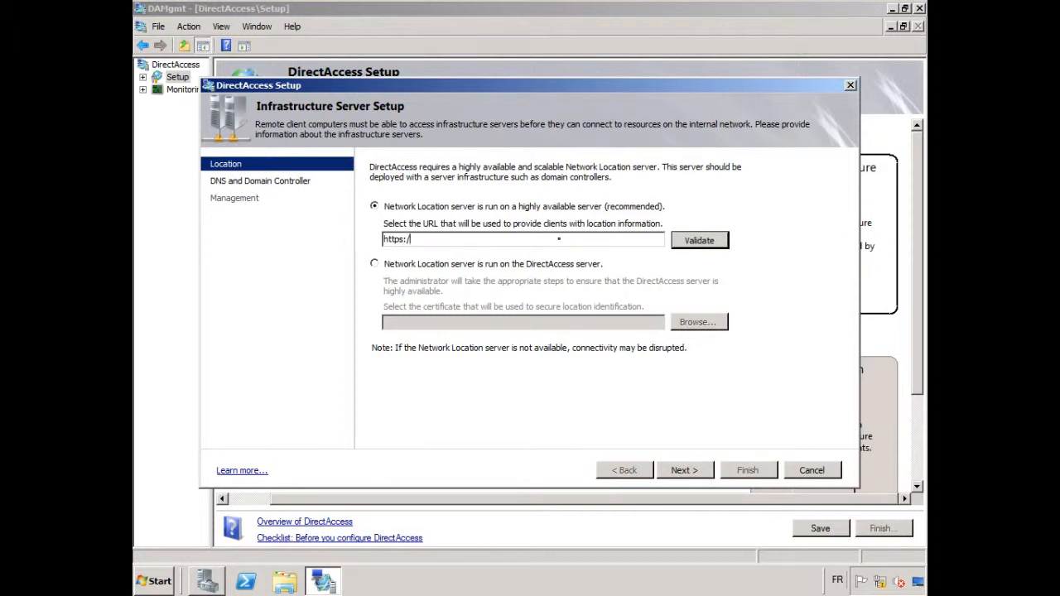
{"action": "type", "text": "/nls.w2K8r2-demo.net"}
{"action": "left_click", "coordinate": [705, 238]}
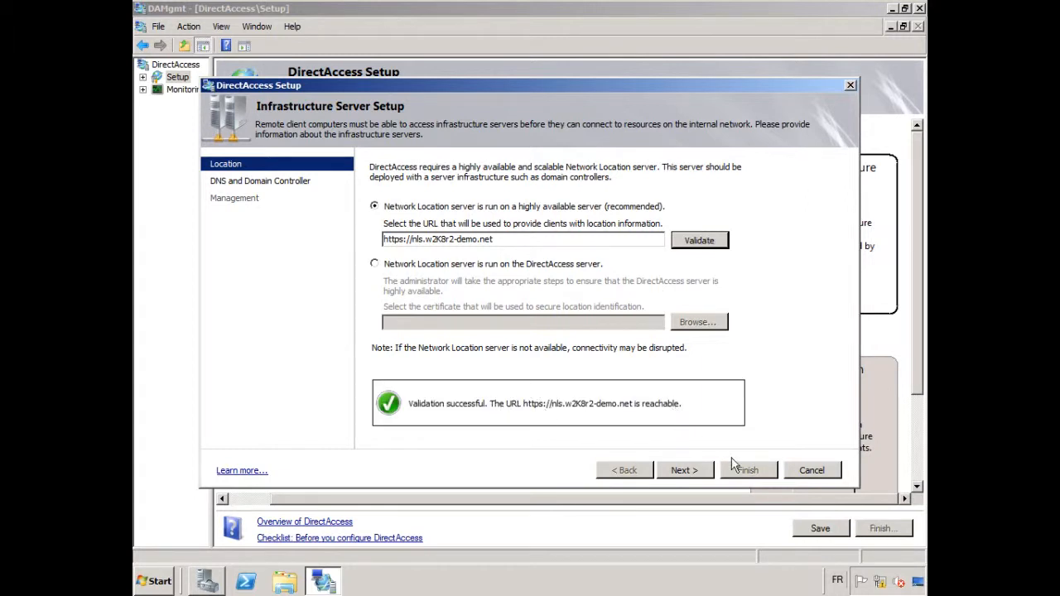
Accept the proposed DNS suffixes and recommended local name resolution option, leave management servers empty, and finish the infrastructure setup
{"action": "left_click", "coordinate": [684, 469]}
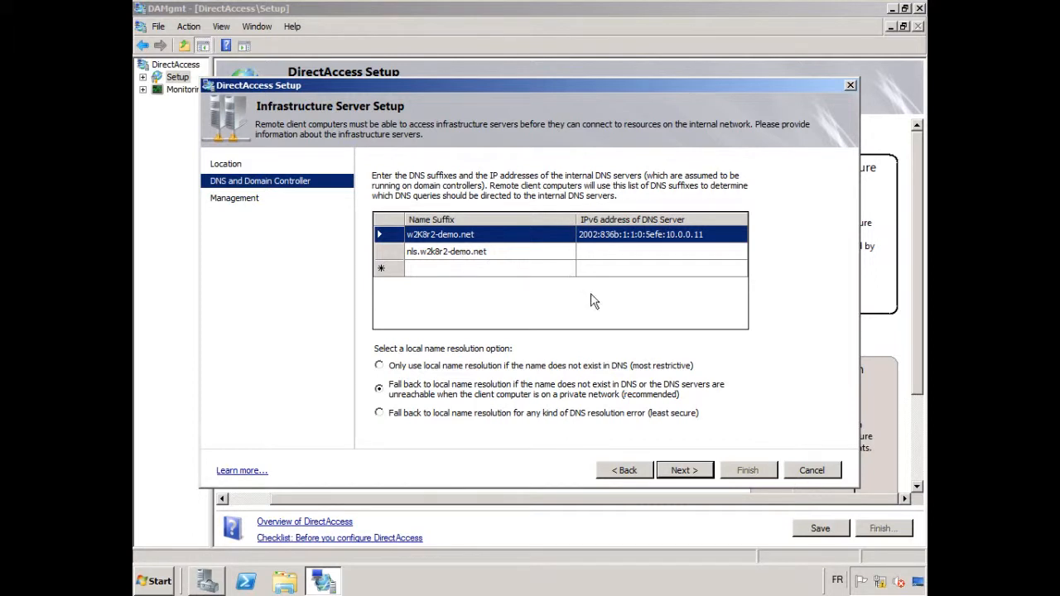
{"action": "left_click", "coordinate": [682, 472]}
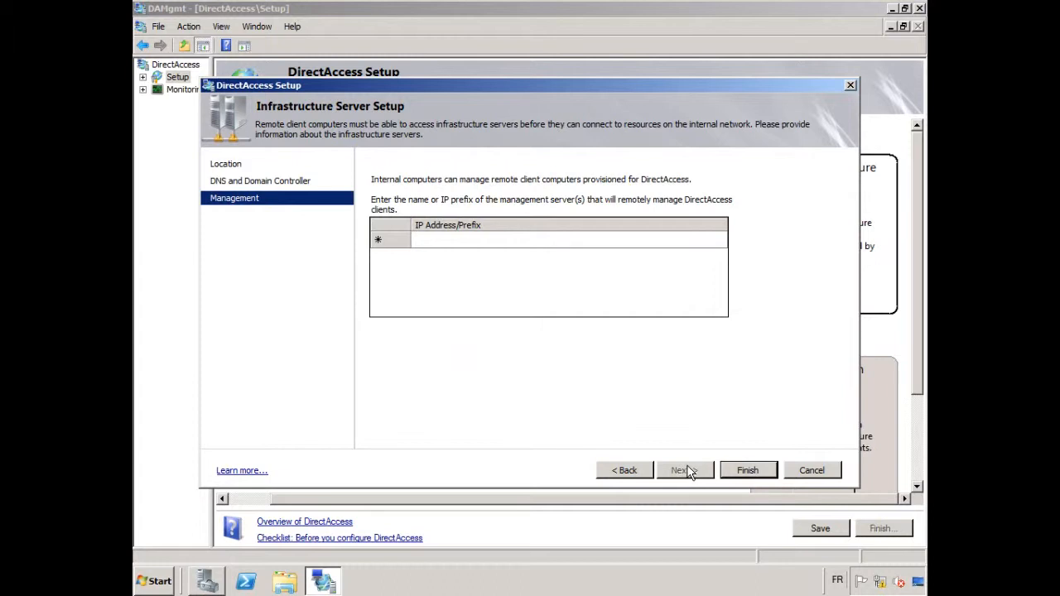
{"action": "left_click", "coordinate": [746, 472]}
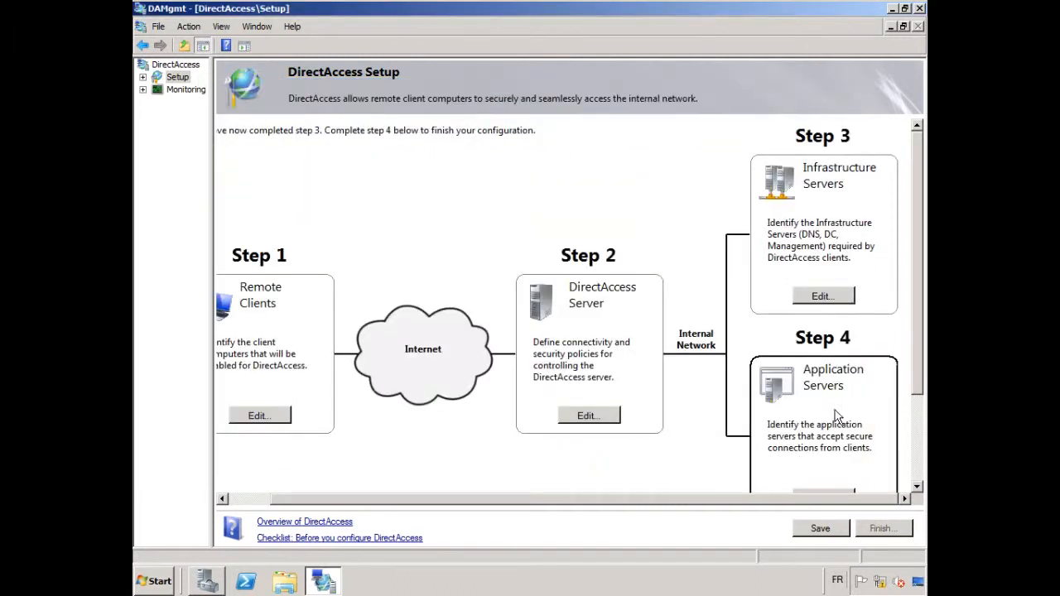
Configure the Step 4 application servers to require no additional end-to-end authentication, and finish that setup
{"action": "left_click_drag", "start_coordinate": [918, 230], "coordinate": [926, 371]}
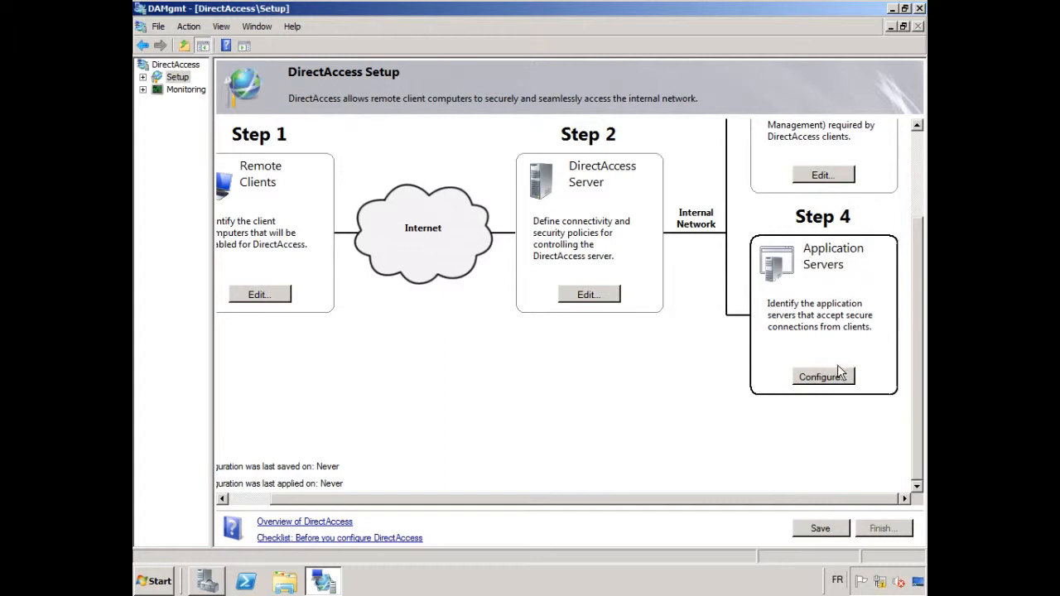
{"action": "left_click", "coordinate": [814, 376]}
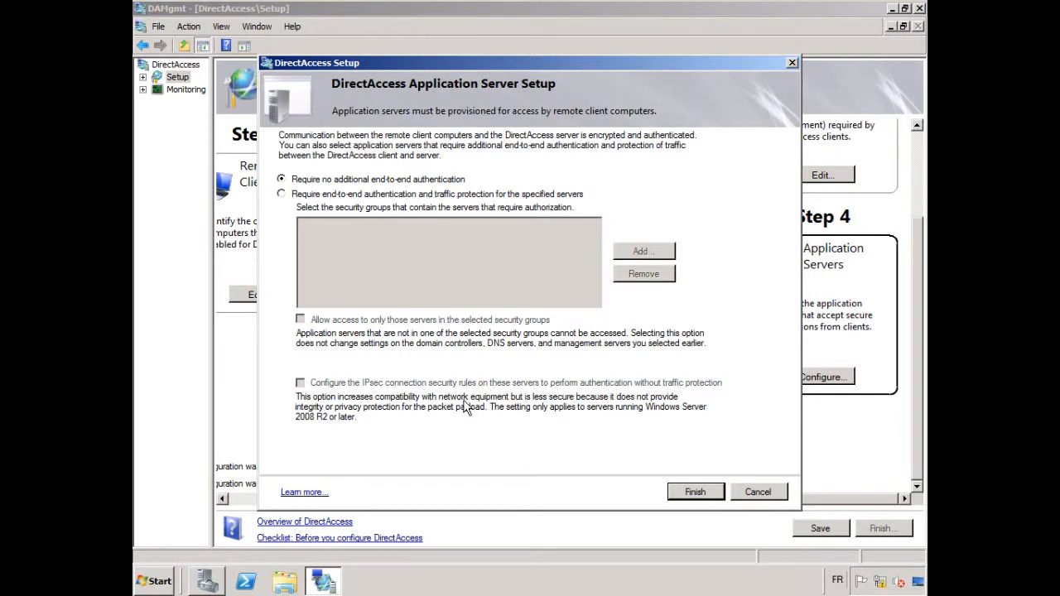
{"action": "left_click", "coordinate": [695, 493]}
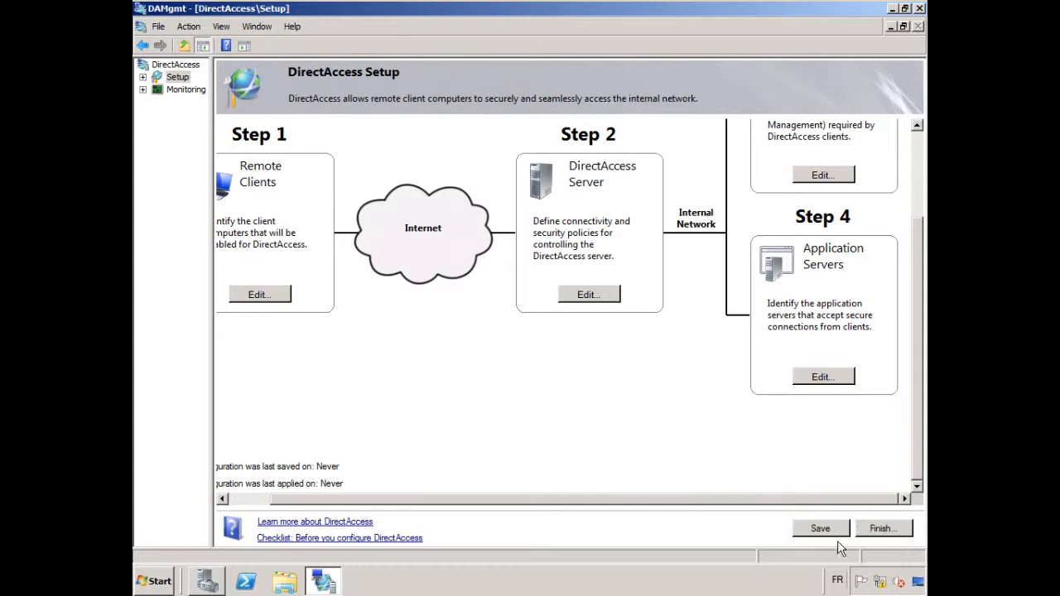
Save the DirectAccess configuration and check the path of the saved file
{"action": "left_click", "coordinate": [814, 527]}
{"action": "left_click_drag", "start_coordinate": [422, 498], "coordinate": [381, 498]}
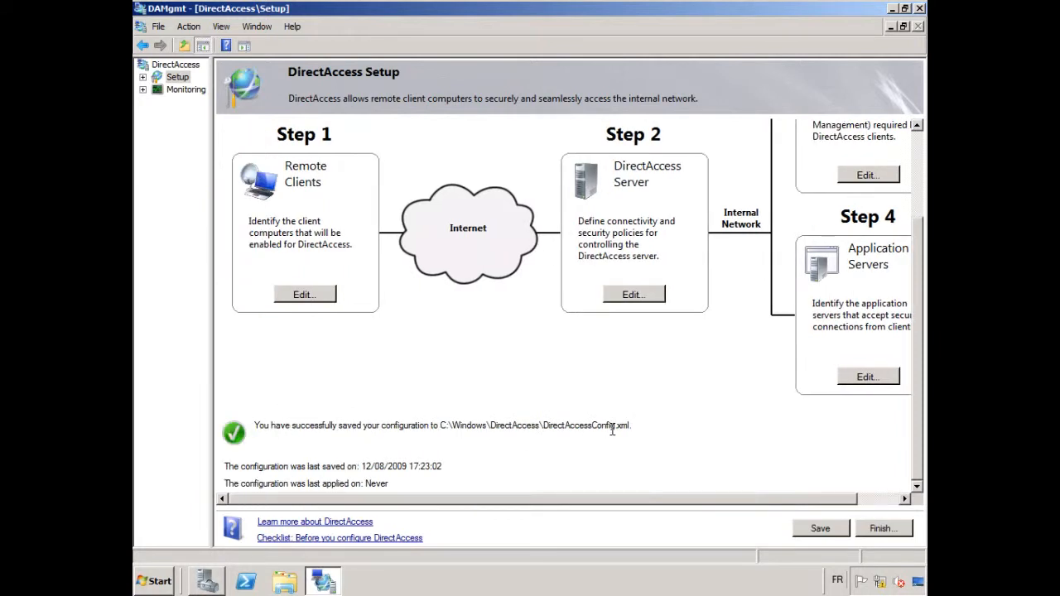
{"action": "left_click_drag", "start_coordinate": [637, 497], "coordinate": [680, 497]}
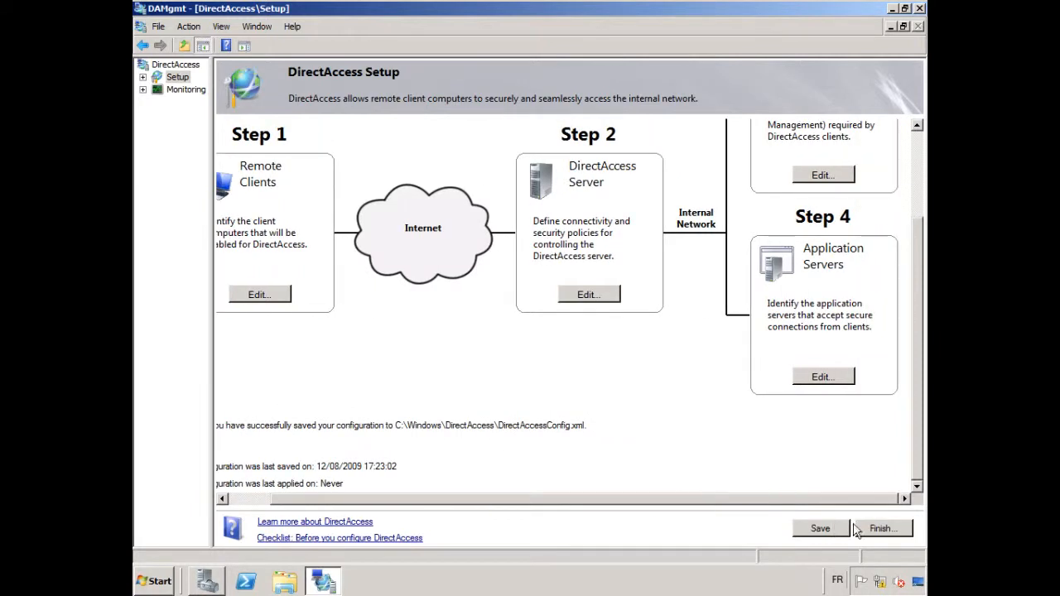
Finish the overall setup by reviewing the client, server, infrastructure and application server settings, and apply the configuration
{"action": "left_click", "coordinate": [881, 528]}
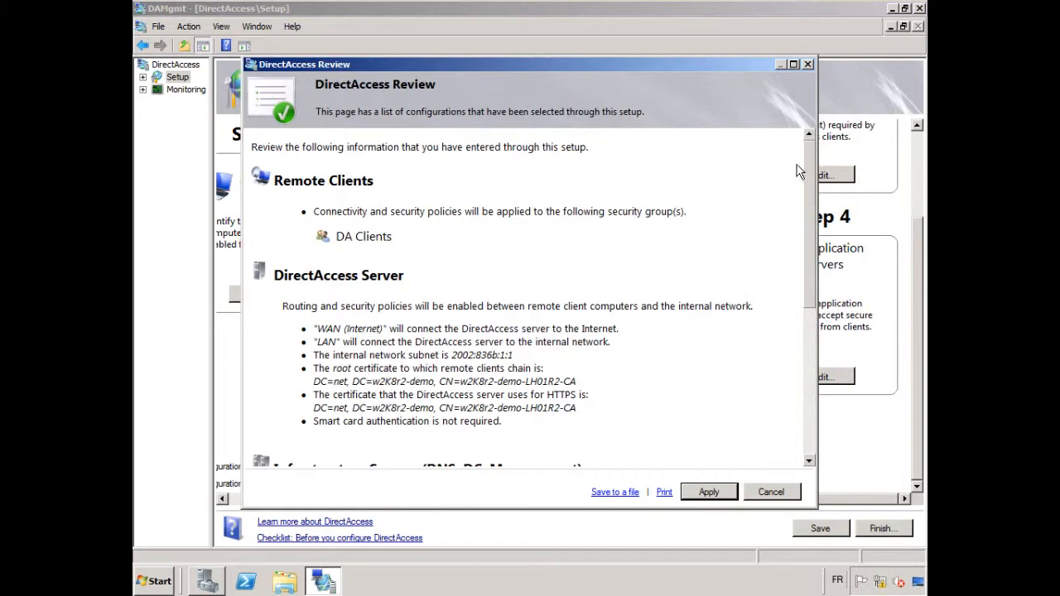
{"action": "left_click_drag", "start_coordinate": [811, 157], "coordinate": [813, 212]}
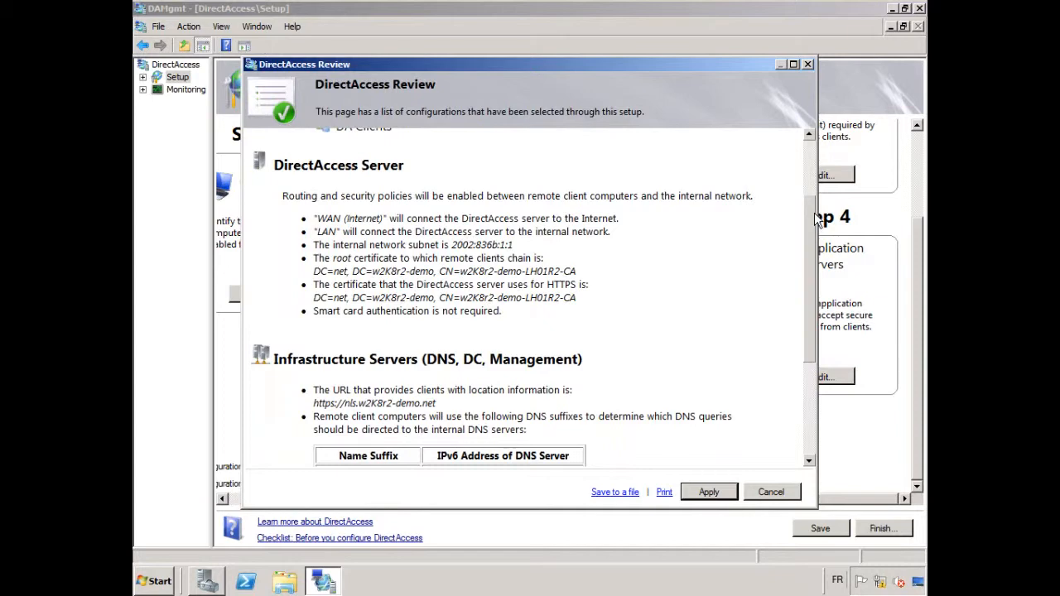
{"action": "left_click_drag", "start_coordinate": [813, 212], "coordinate": [831, 345]}
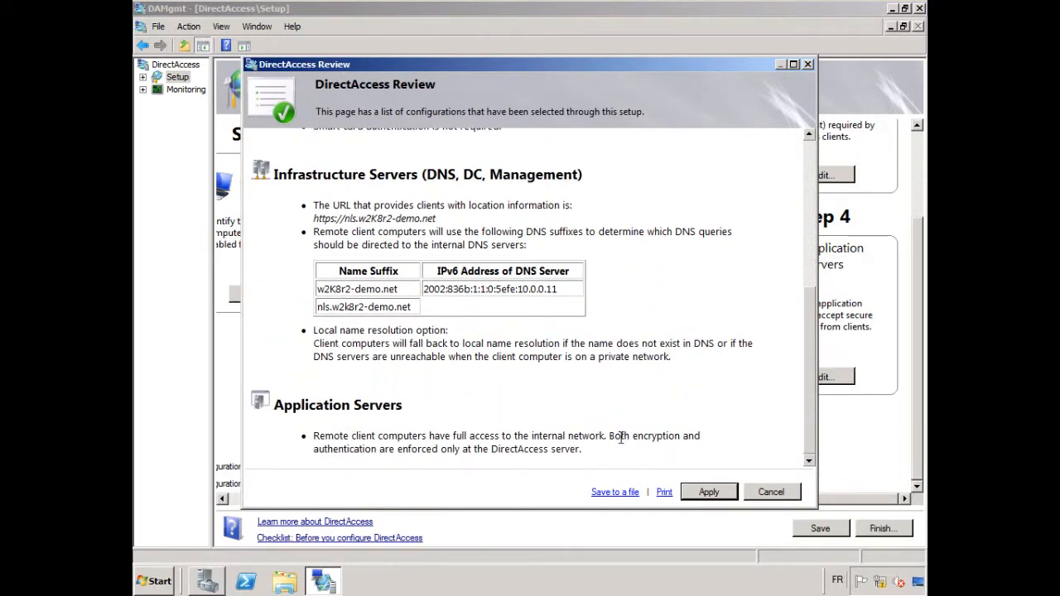
{"action": "left_click_drag", "start_coordinate": [575, 451], "coordinate": [315, 429]}
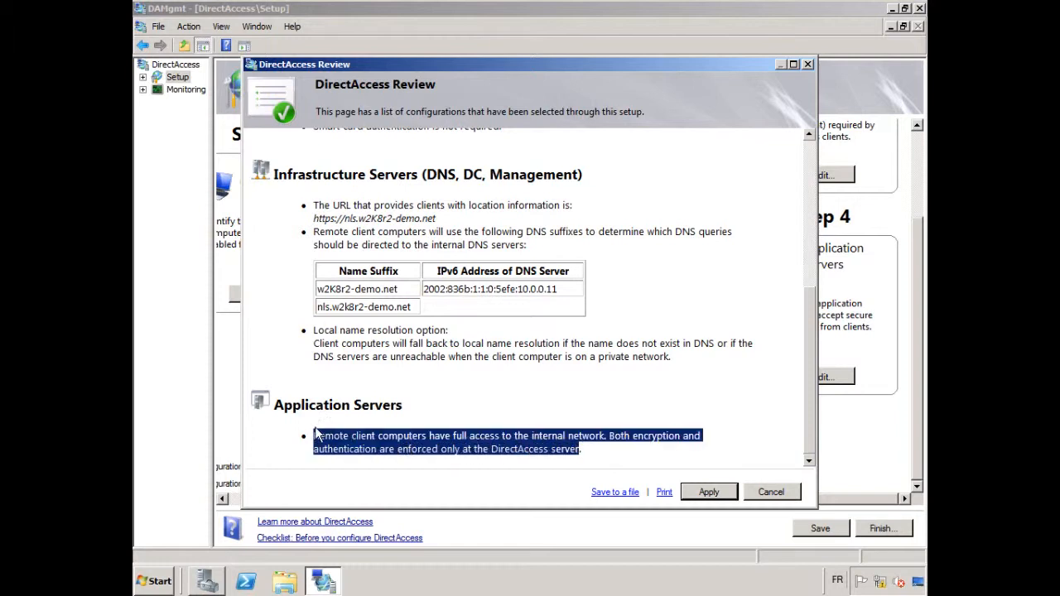
{"action": "left_click", "coordinate": [671, 464]}
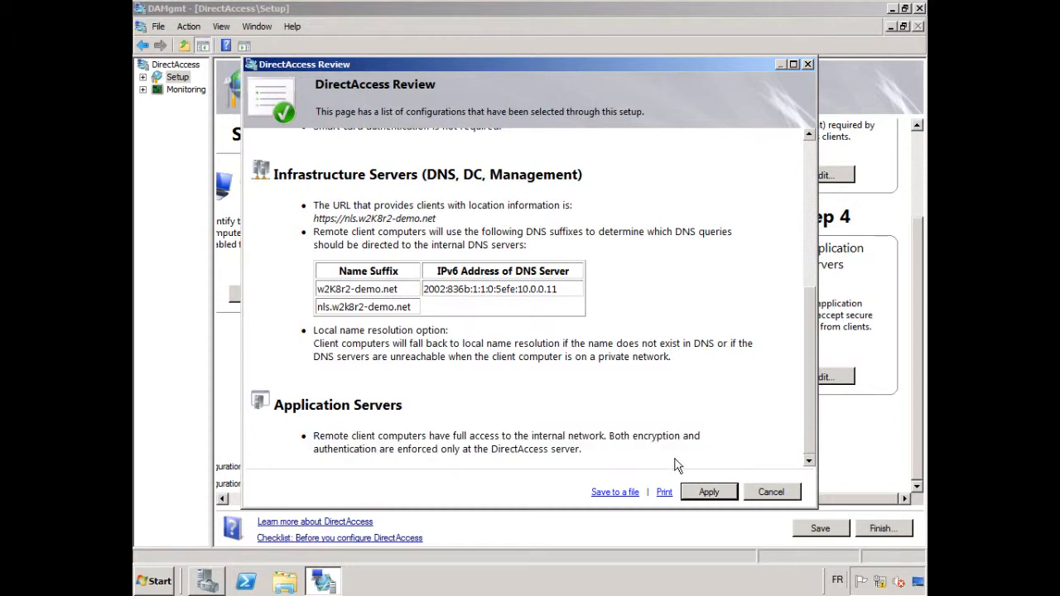
{"action": "left_click", "coordinate": [711, 493]}
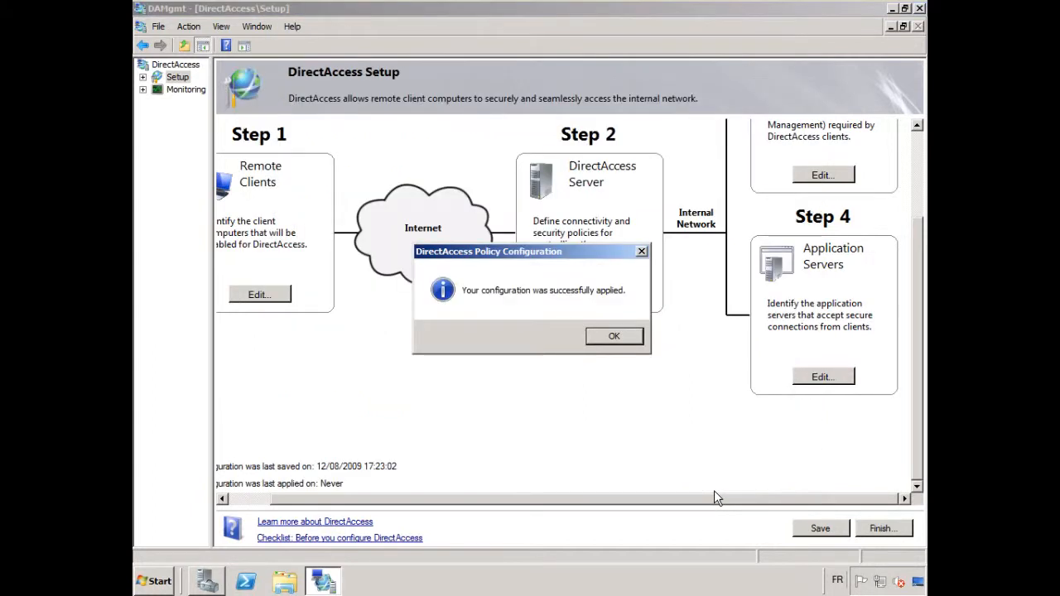
{"action": "left_click", "coordinate": [613, 336]}
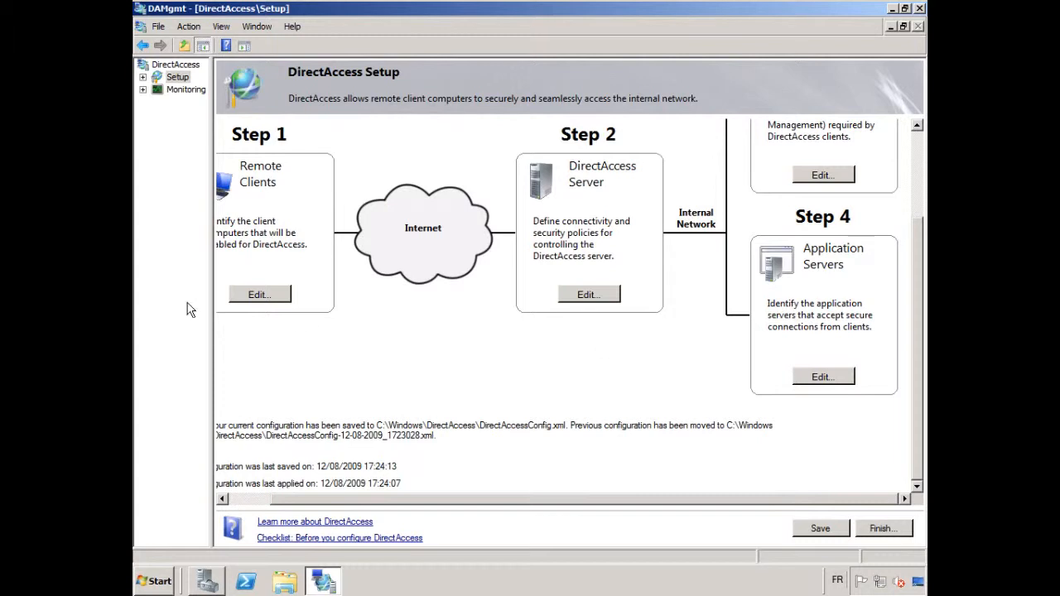
Widen the console tree pane and display the DirectAccess Monitoring page to check the server components' status
{"action": "left_click_drag", "start_coordinate": [335, 497], "coordinate": [294, 498]}
{"action": "left_click_drag", "start_coordinate": [210, 211], "coordinate": [274, 205]}
{"action": "left_click", "coordinate": [153, 95]}
{"action": "left_click", "coordinate": [183, 91]}
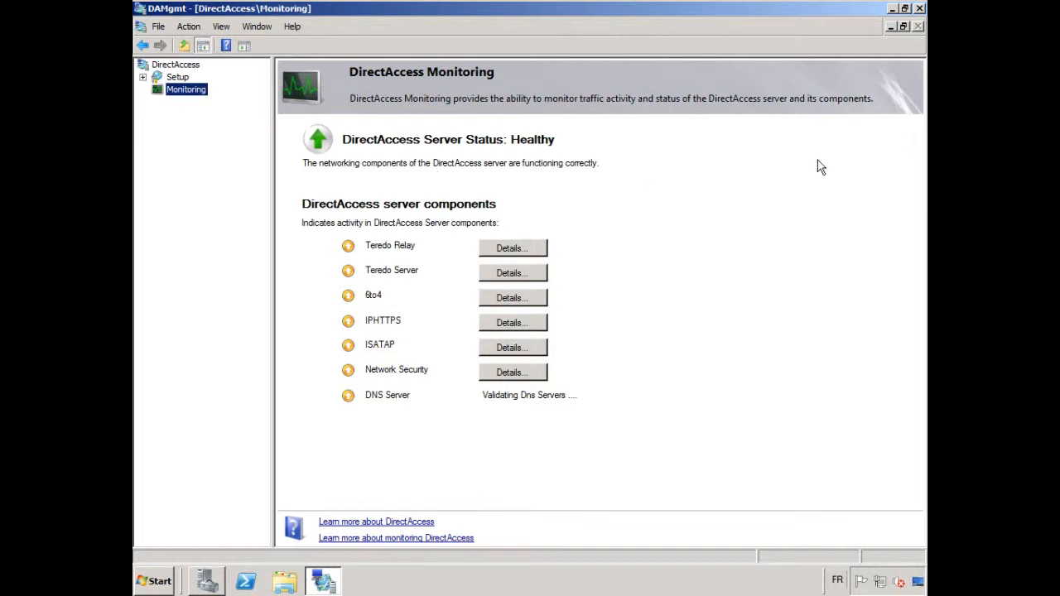
Minimize the DirectAccess console, switch to Group Policy Management, and widen the console tree to show the full policy names
{"action": "left_click", "coordinate": [891, 9]}
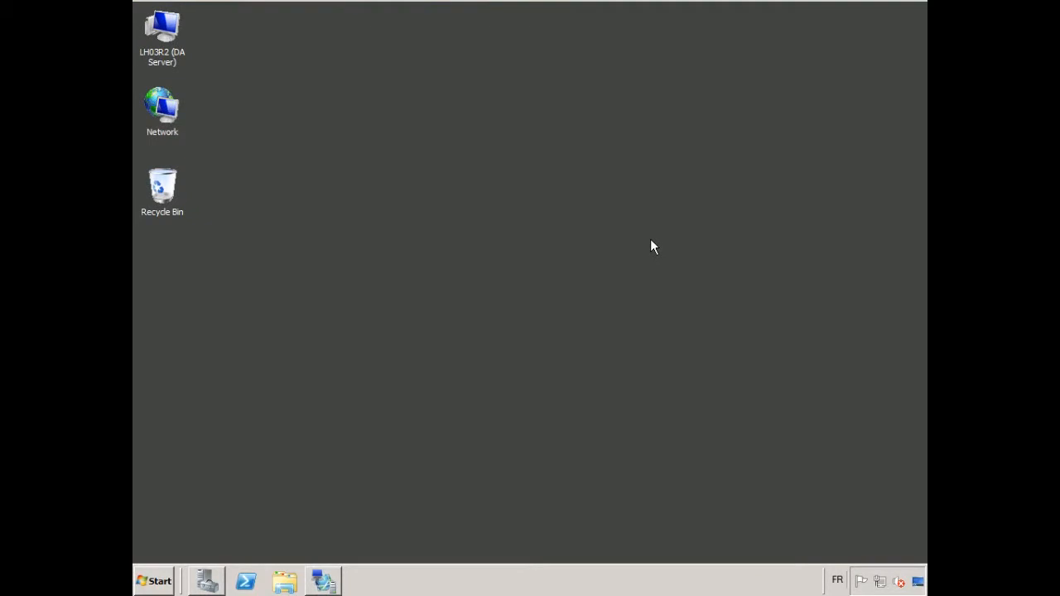
{"action": "left_click", "coordinate": [154, 581]}
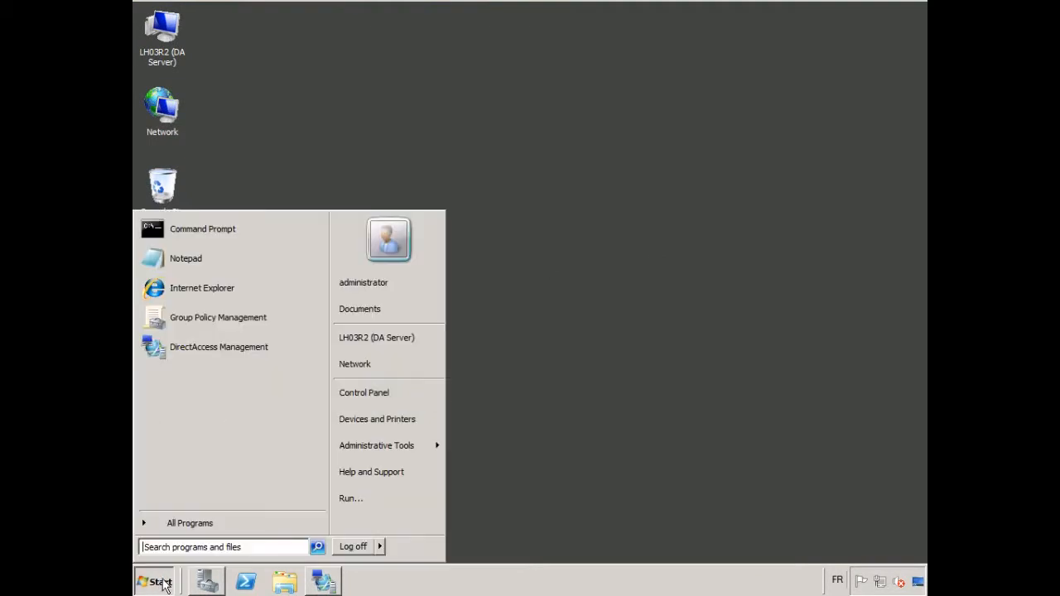
{"action": "left_click", "coordinate": [236, 317]}
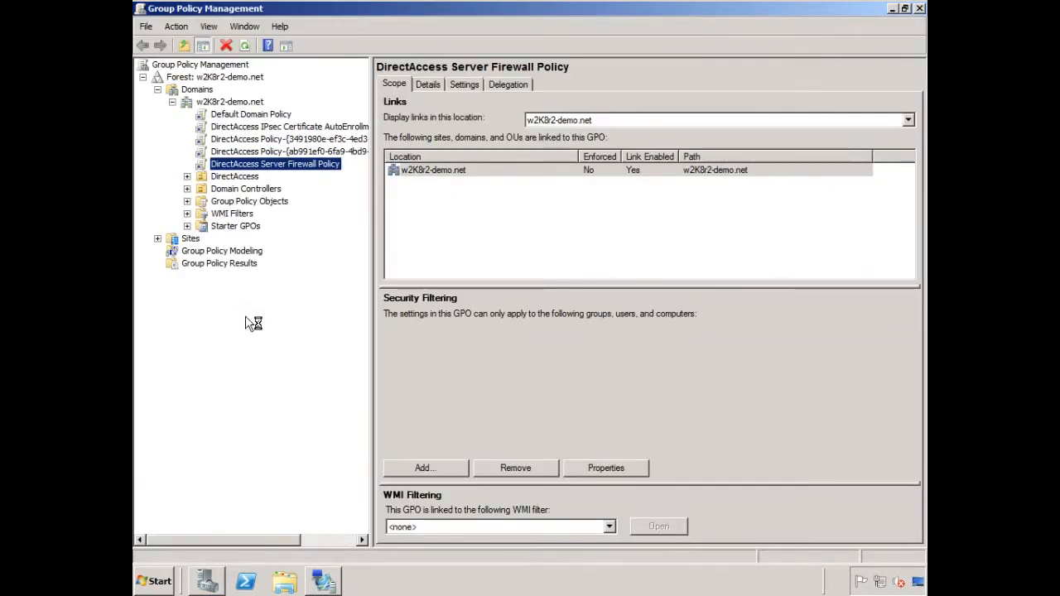
{"action": "left_click_drag", "start_coordinate": [374, 210], "coordinate": [513, 214]}
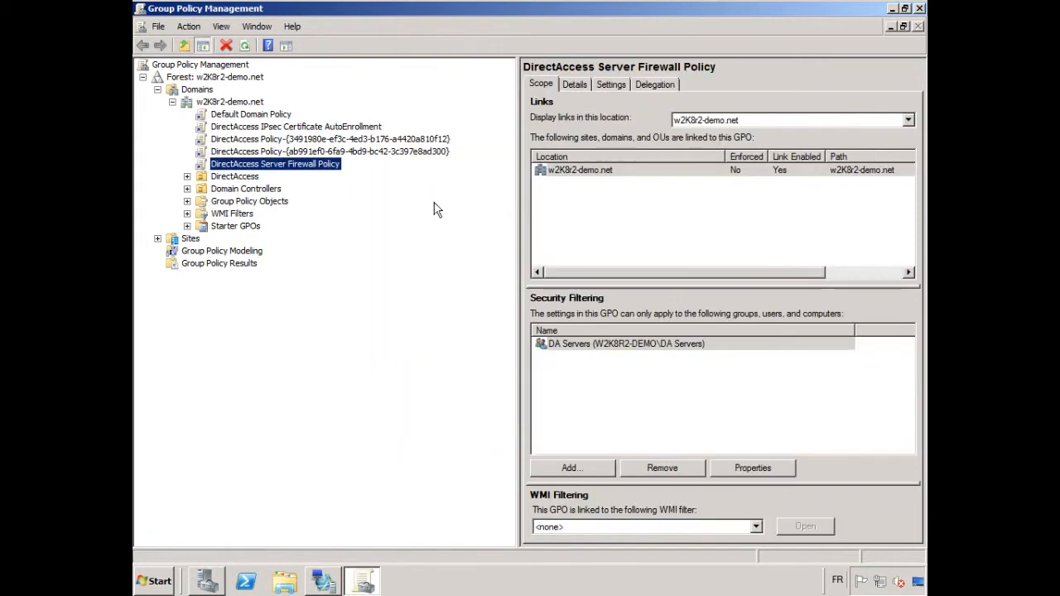
Check the security filtering of the linked policy DirectAccess Policy-{3491980e-ef3c-4ed3-b176-a4420a810f12}
{"action": "left_click", "coordinate": [364, 140]}
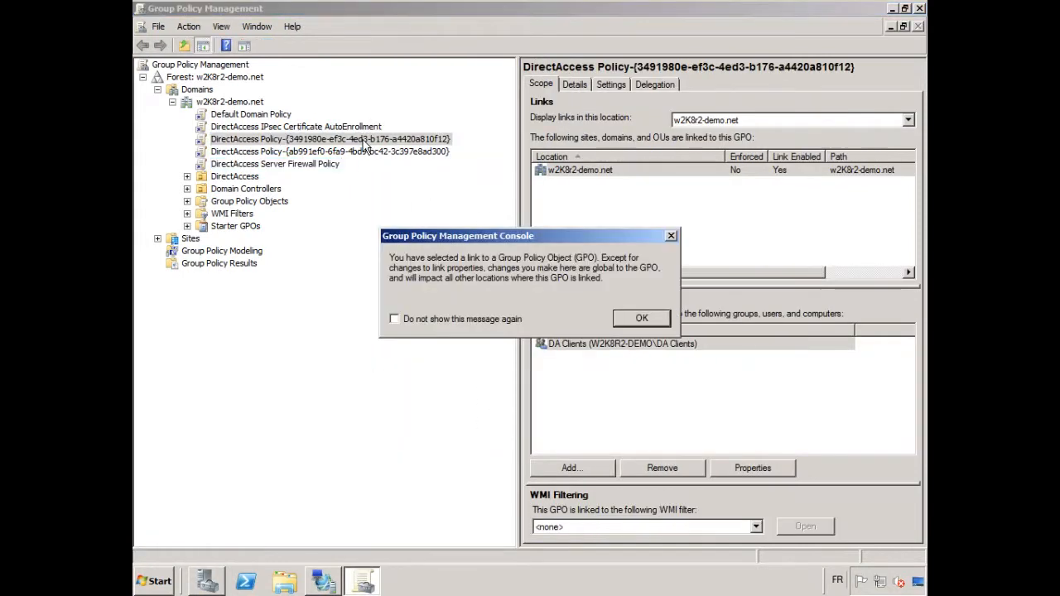
{"action": "left_click", "coordinate": [629, 316]}
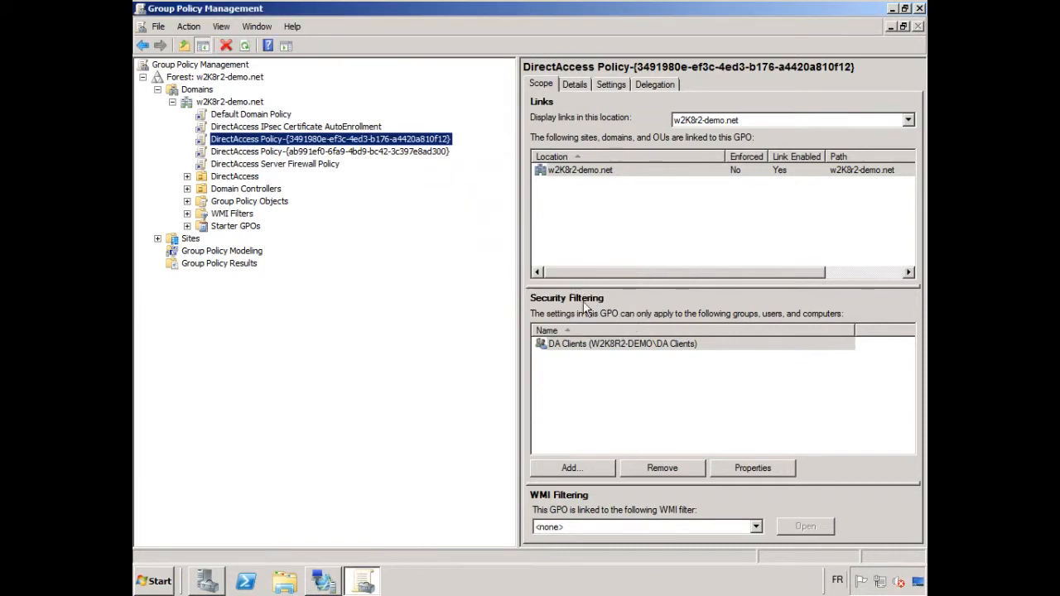
{"action": "left_click", "coordinate": [608, 351]}
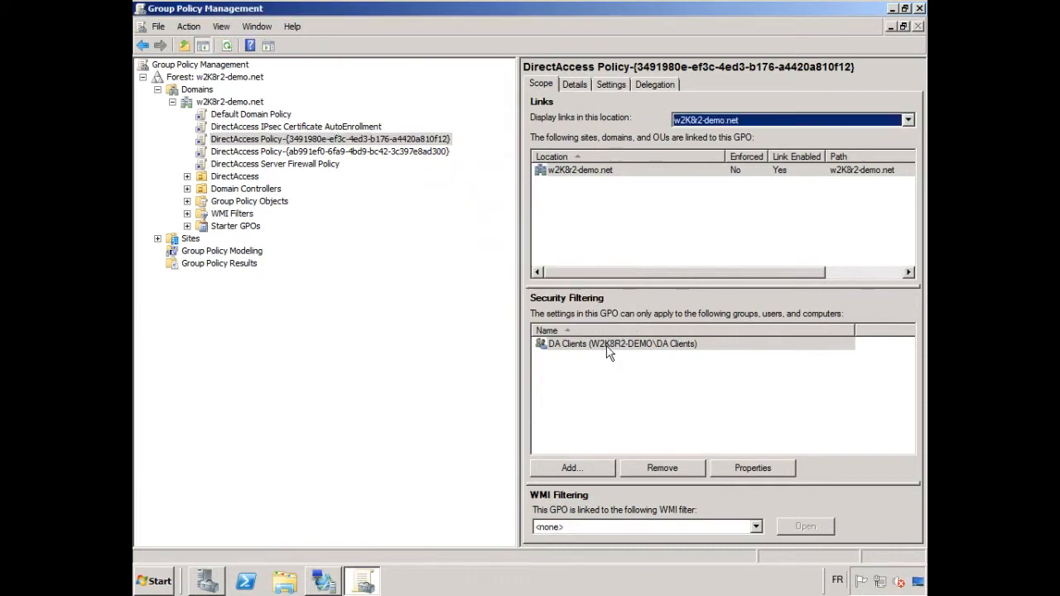
Check the security filtering of DirectAccess Policy-{ab991ef0-6fa9-4bd9-bc42-3c397e8ad300}, and close Group Policy Management
{"action": "left_click", "coordinate": [284, 154]}
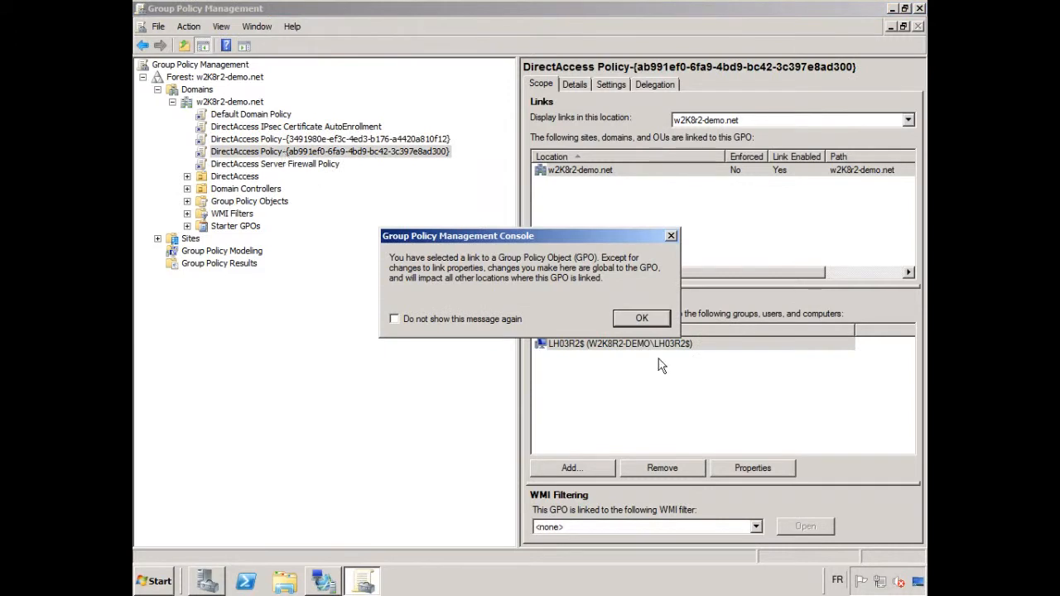
{"action": "left_click", "coordinate": [643, 318]}
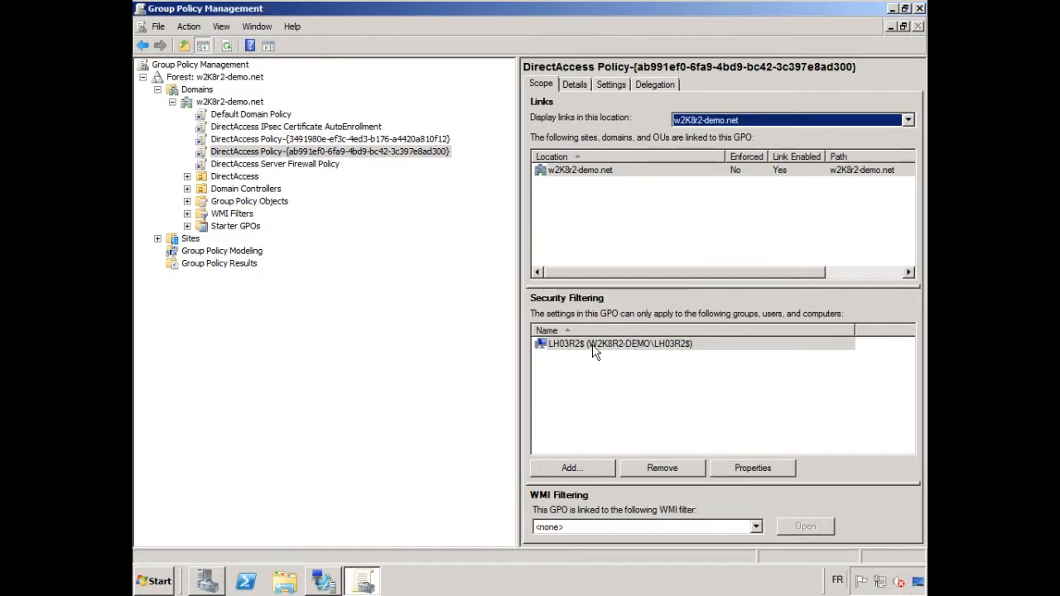
{"action": "left_click", "coordinate": [613, 343]}
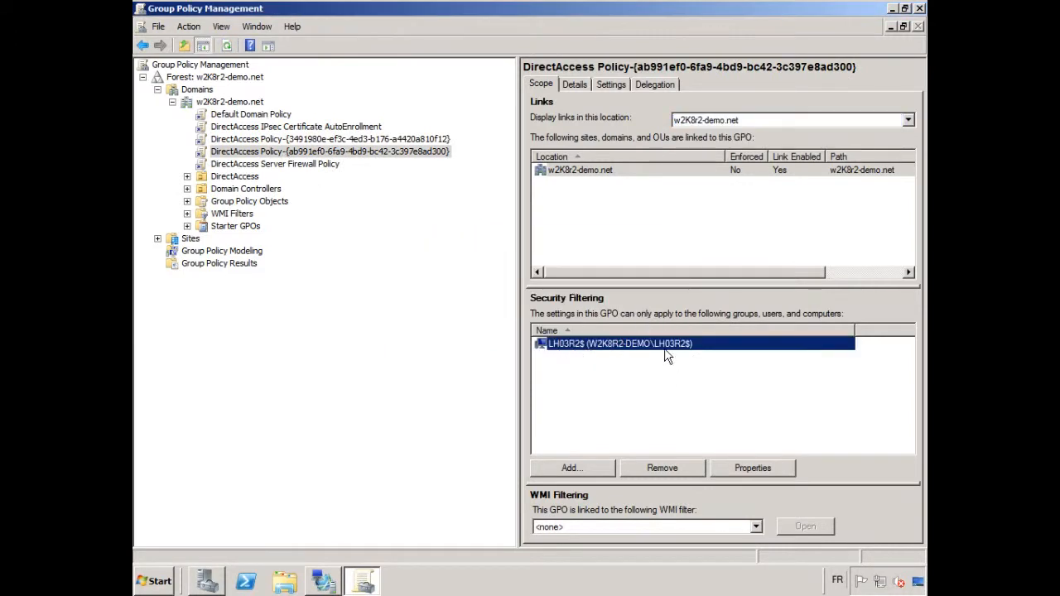
{"action": "left_click", "coordinate": [919, 9]}
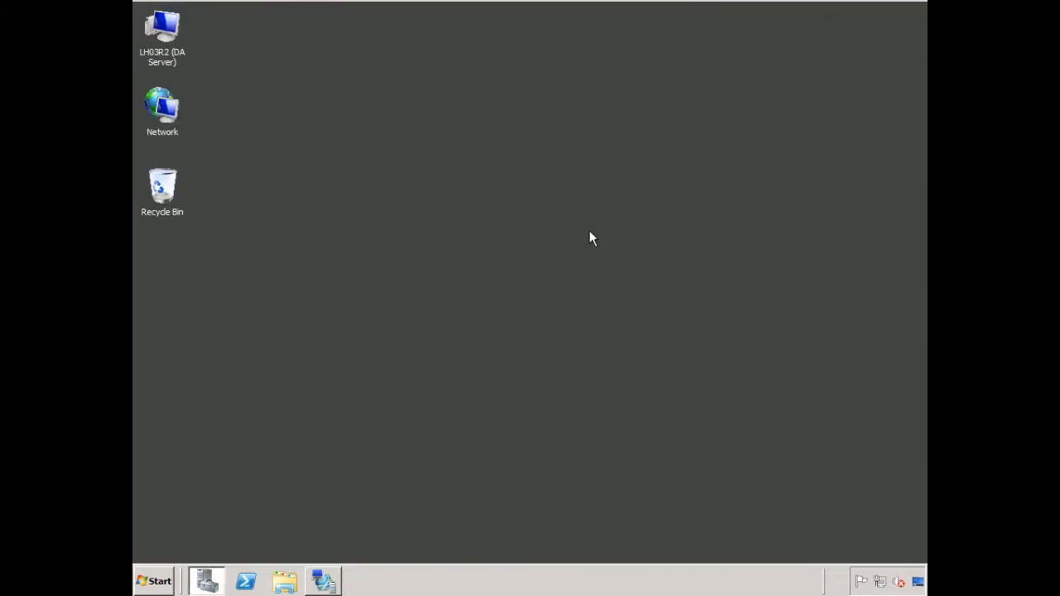